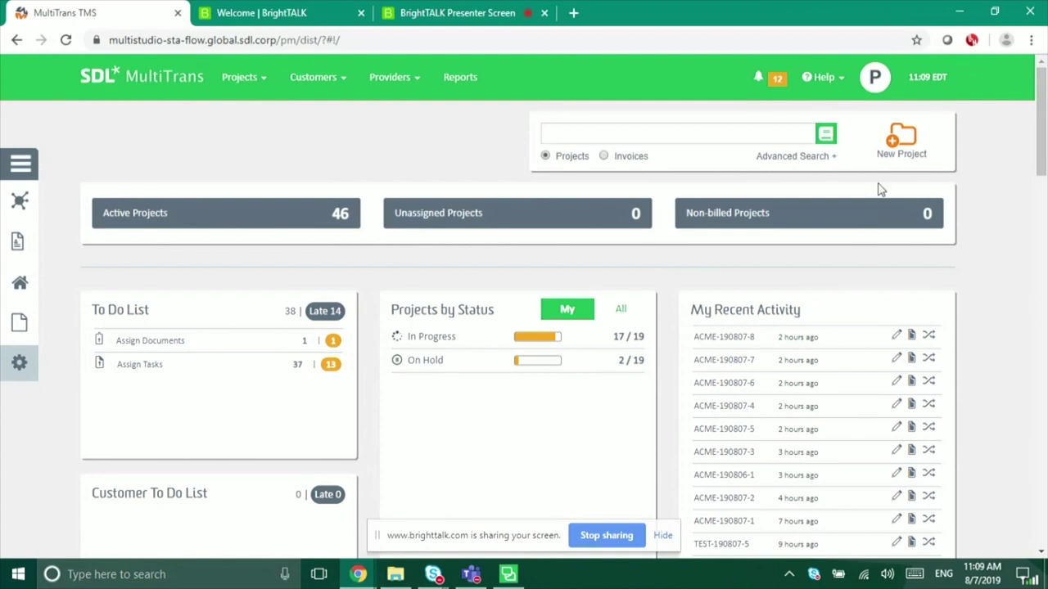
Step: Start a new MultiTrans project with the ACME client contact as requester and continue to its form
{"action": "left_click", "coordinate": [908, 143]}
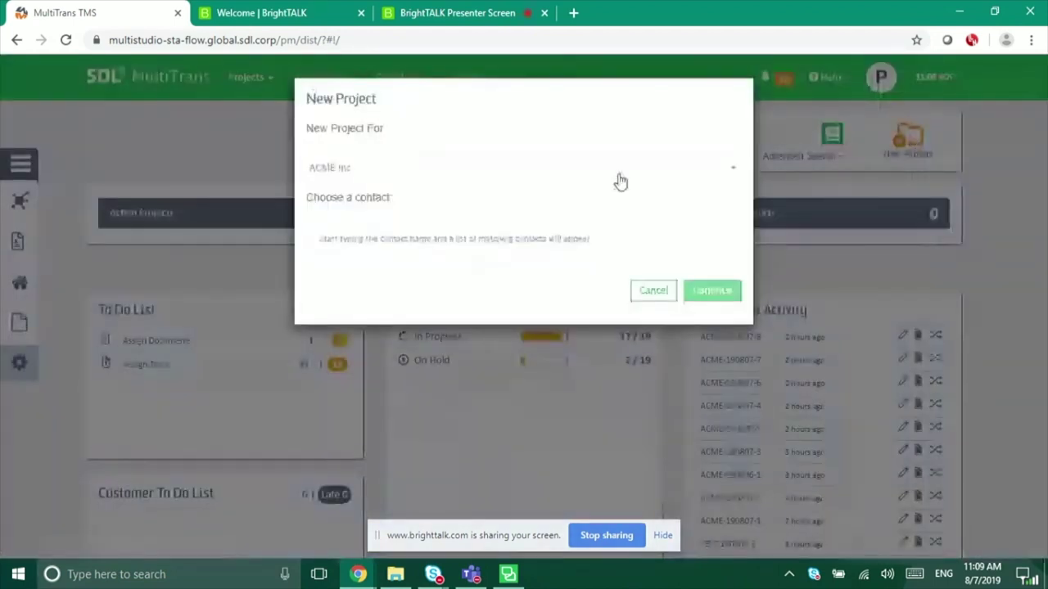
{"action": "left_click", "coordinate": [484, 238]}
{"action": "type", "text": "ace"}
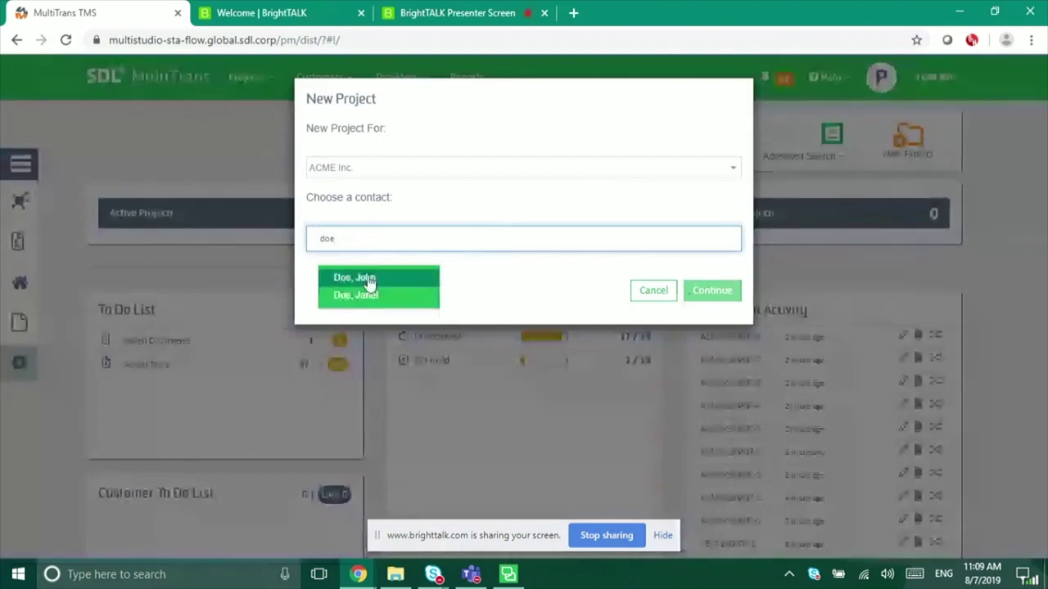
{"action": "left_click", "coordinate": [341, 280]}
{"action": "left_click", "coordinate": [706, 292]}
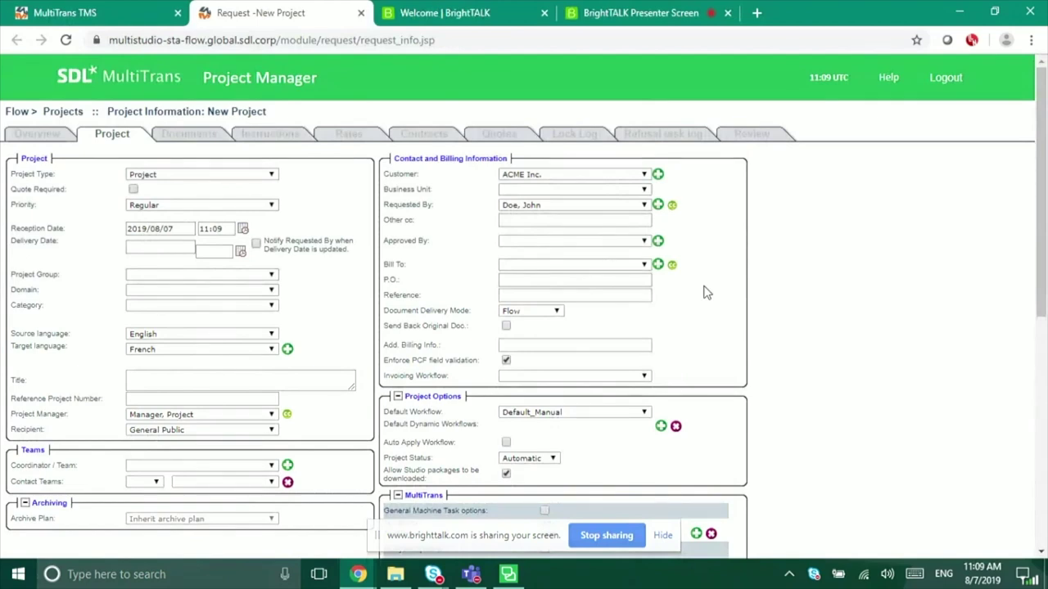
Step: Pick August 28 in the calendar to set delivery to 2019/08/28 at 17:00
{"action": "left_click", "coordinate": [240, 252]}
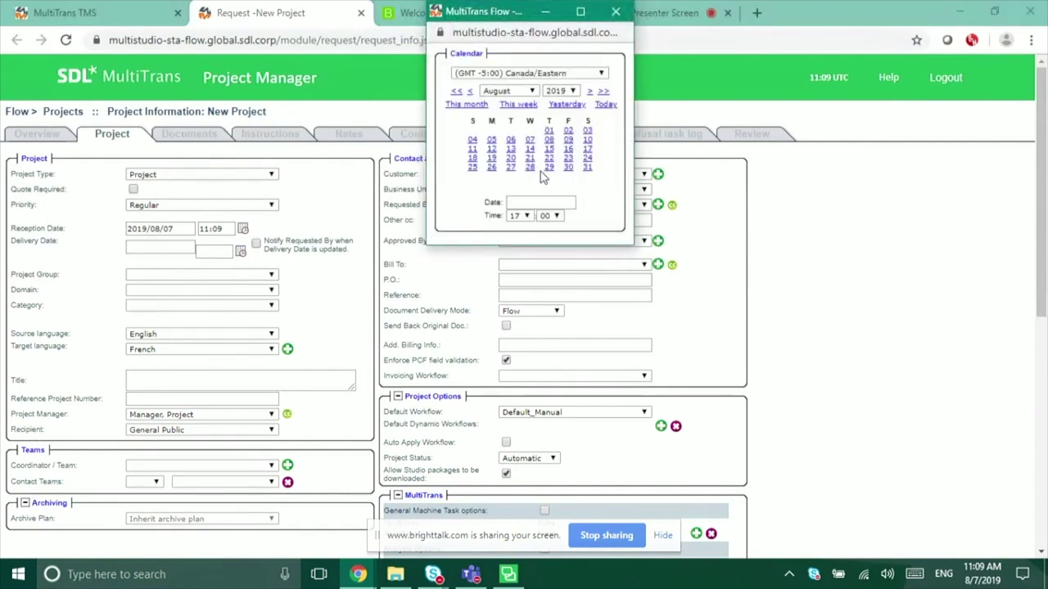
{"action": "left_click", "coordinate": [529, 167]}
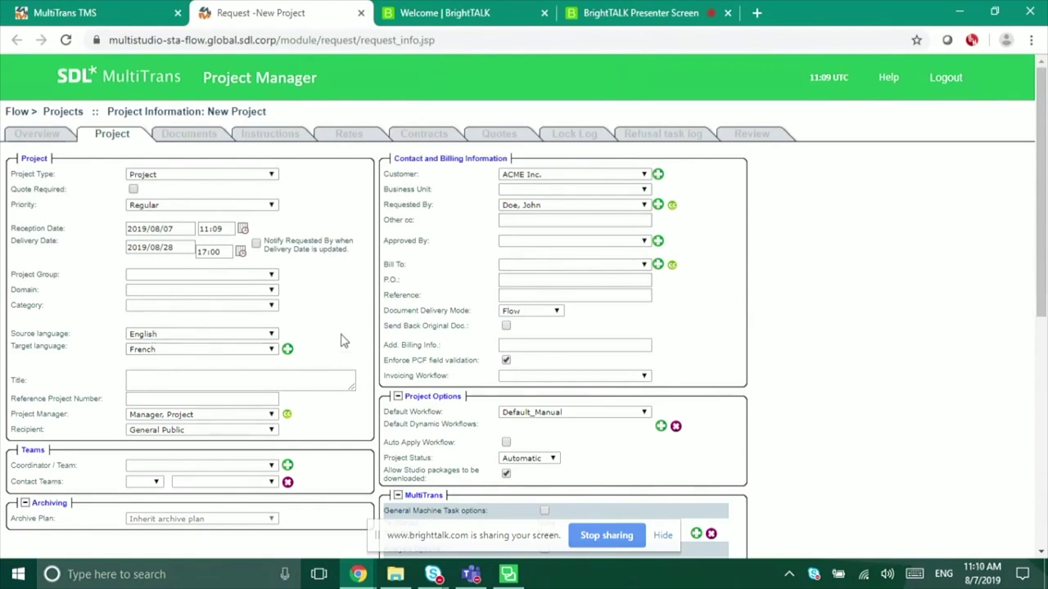
{"action": "scroll", "coordinate": [343, 341], "scroll_direction": "down", "scroll_amount": 4}
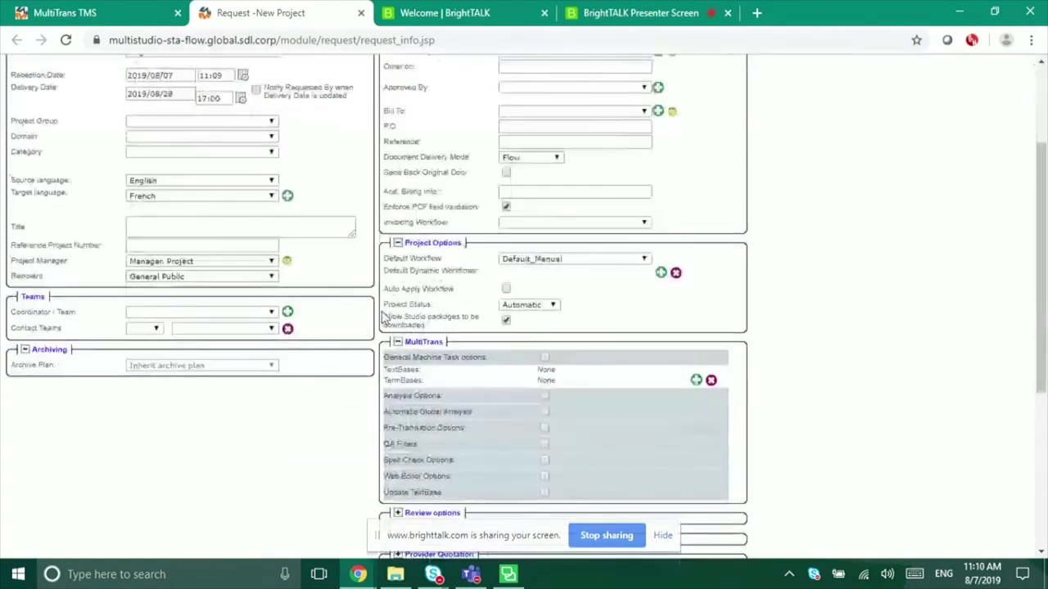
{"action": "left_click_drag", "start_coordinate": [384, 318], "coordinate": [490, 327]}
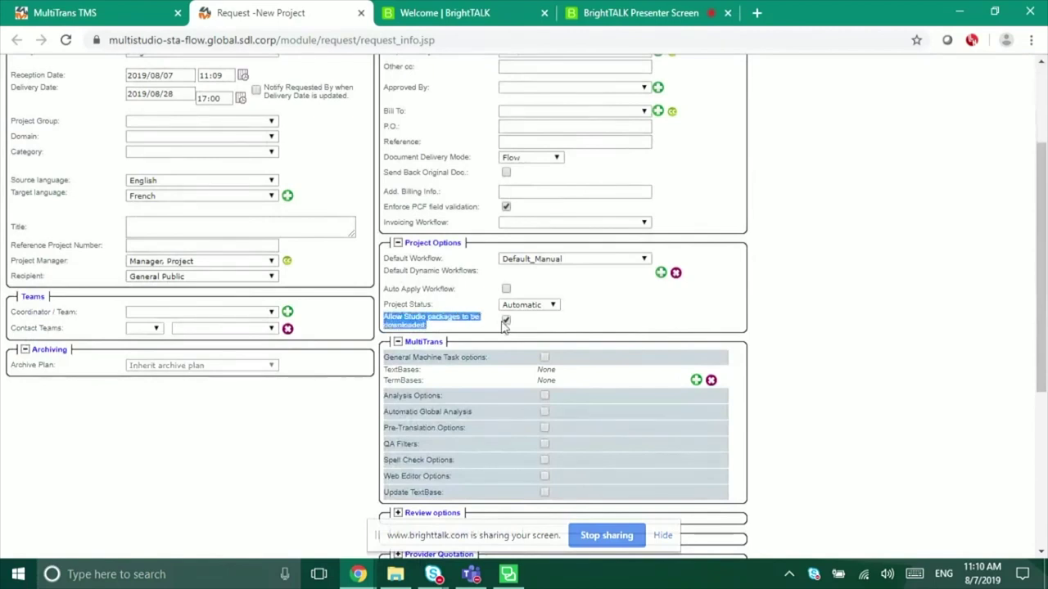
{"action": "left_click", "coordinate": [640, 324]}
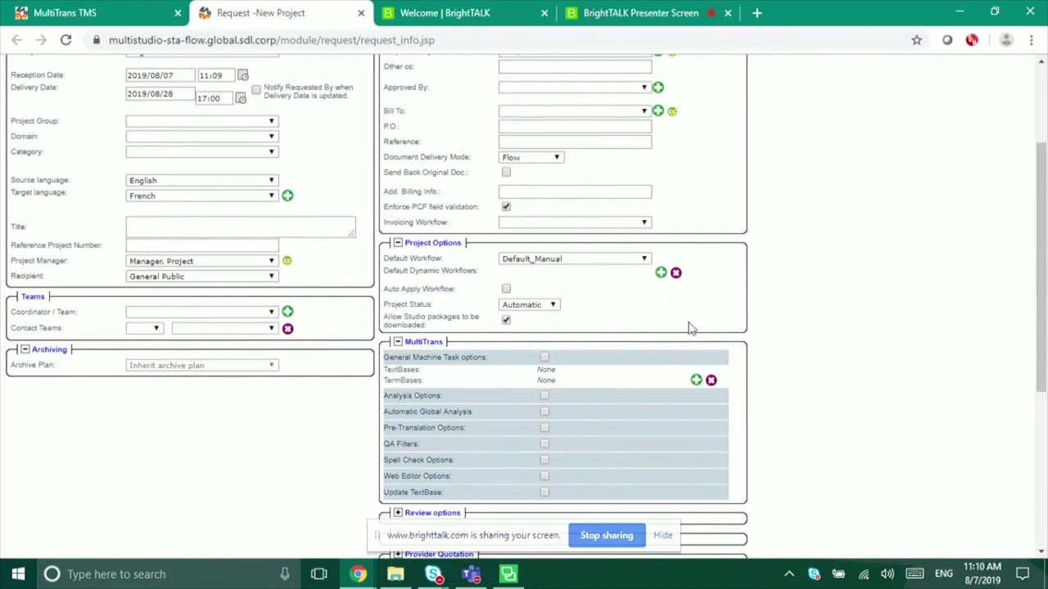
Step: Choose Banking from the TextBase TMs folder and the Banking TermBase, and add both to the project
{"action": "left_click", "coordinate": [695, 381]}
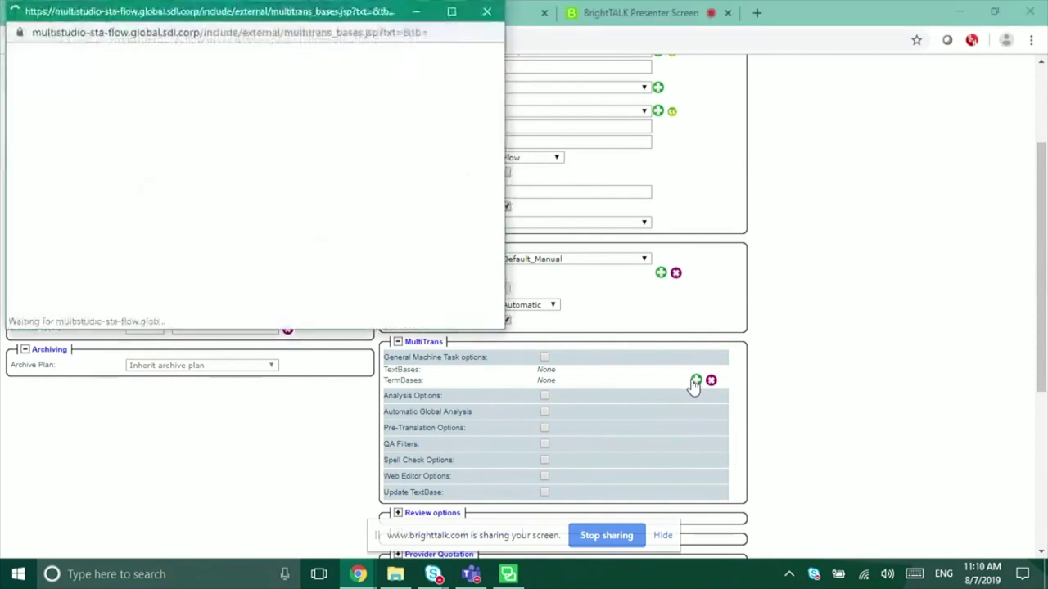
{"action": "left_click", "coordinate": [79, 97]}
{"action": "left_click", "coordinate": [267, 72]}
{"action": "left_click", "coordinate": [45, 126]}
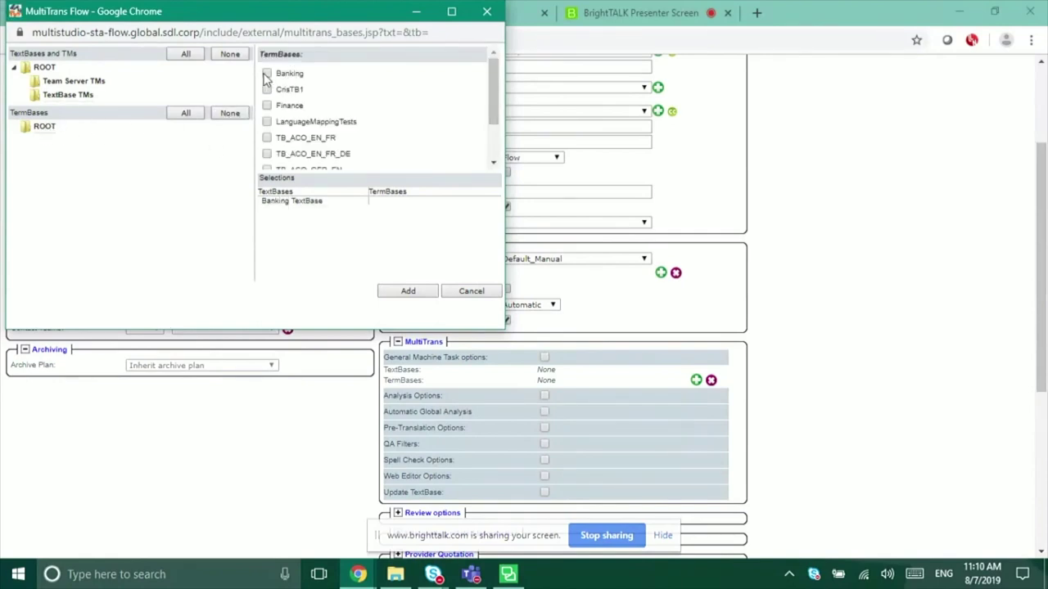
{"action": "left_click", "coordinate": [267, 73]}
{"action": "left_click", "coordinate": [407, 292]}
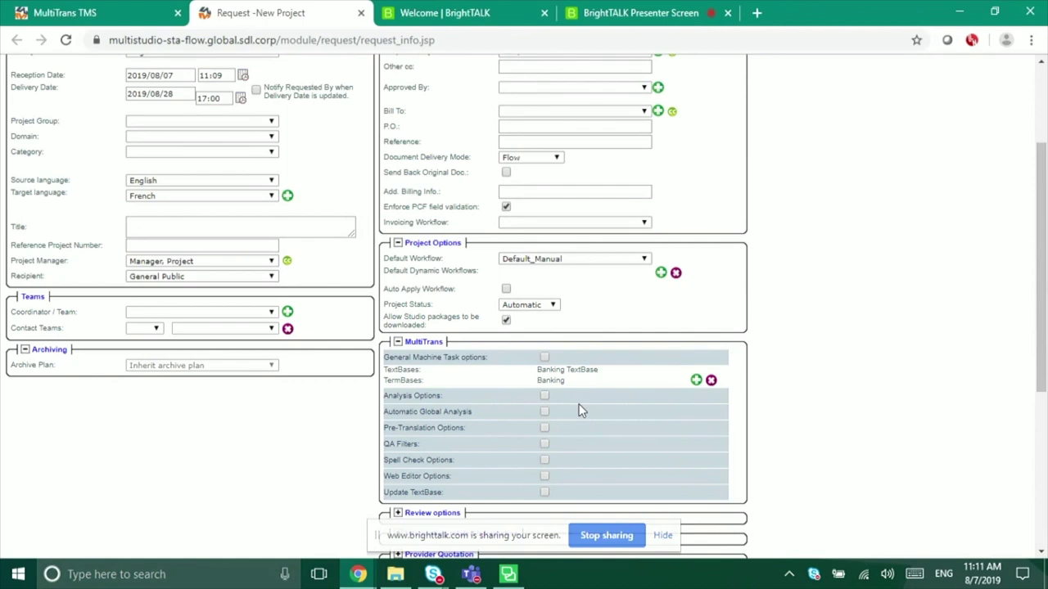
Step: Drop Press Release To Translate.docx into the project's documents and save it as ACME-190807-9
{"action": "scroll", "coordinate": [580, 412], "scroll_direction": "down", "scroll_amount": 3}
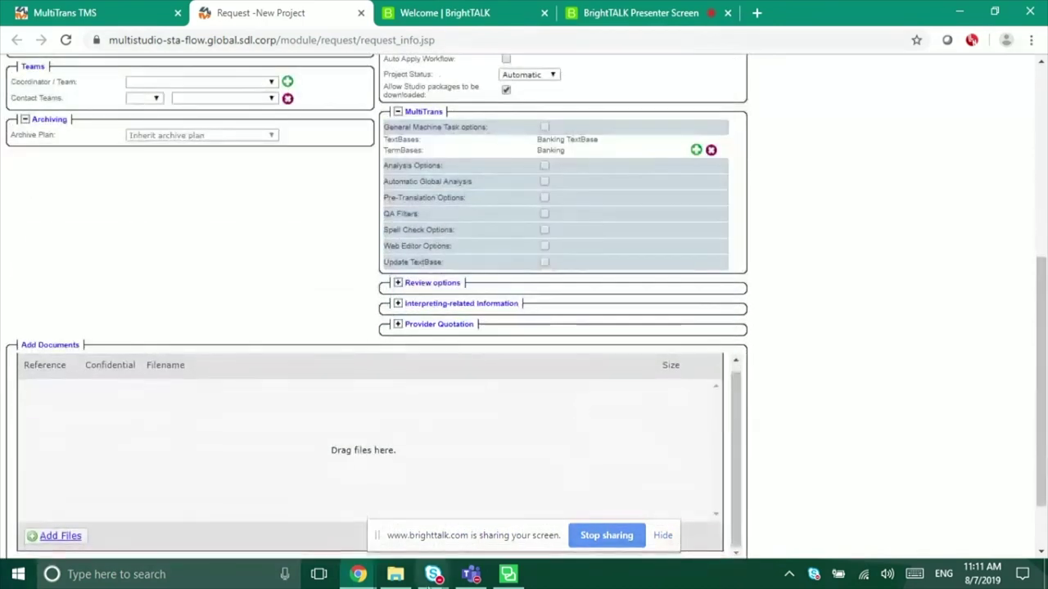
{"action": "left_click", "coordinate": [390, 577]}
{"action": "left_click_drag", "start_coordinate": [430, 239], "coordinate": [166, 460]}
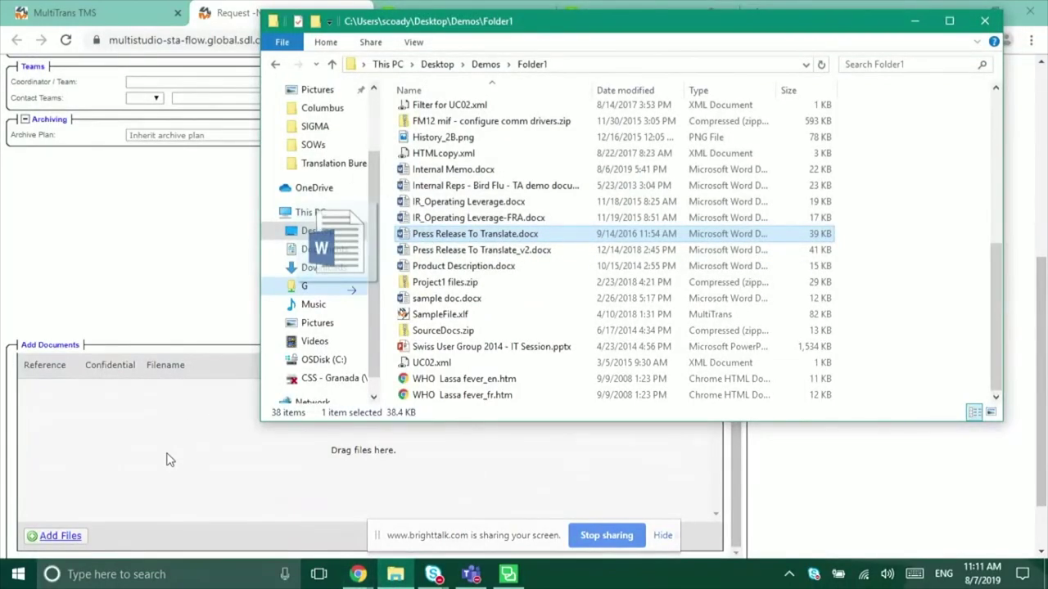
{"action": "mouse_move", "coordinate": [166, 460]}
{"action": "left_mouse_down"}
{"action": "mouse_move", "coordinate": [412, 311]}
{"action": "mouse_move", "coordinate": [425, 235]}
{"action": "mouse_move", "coordinate": [158, 369]}
{"action": "mouse_move", "coordinate": [155, 456]}
{"action": "left_mouse_up"}
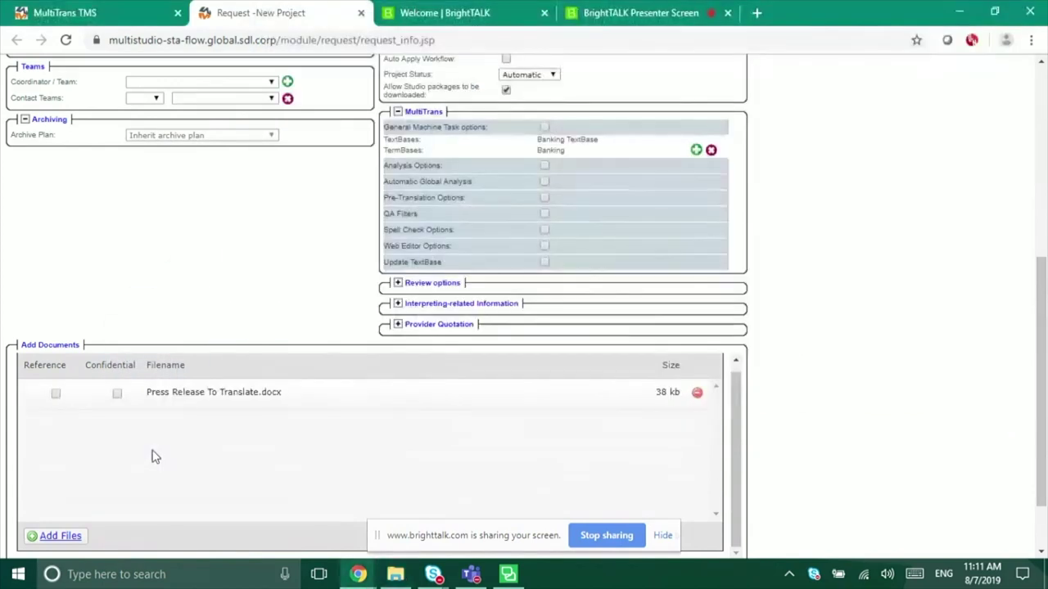
{"action": "scroll", "coordinate": [887, 423], "scroll_direction": "down", "scroll_amount": 1}
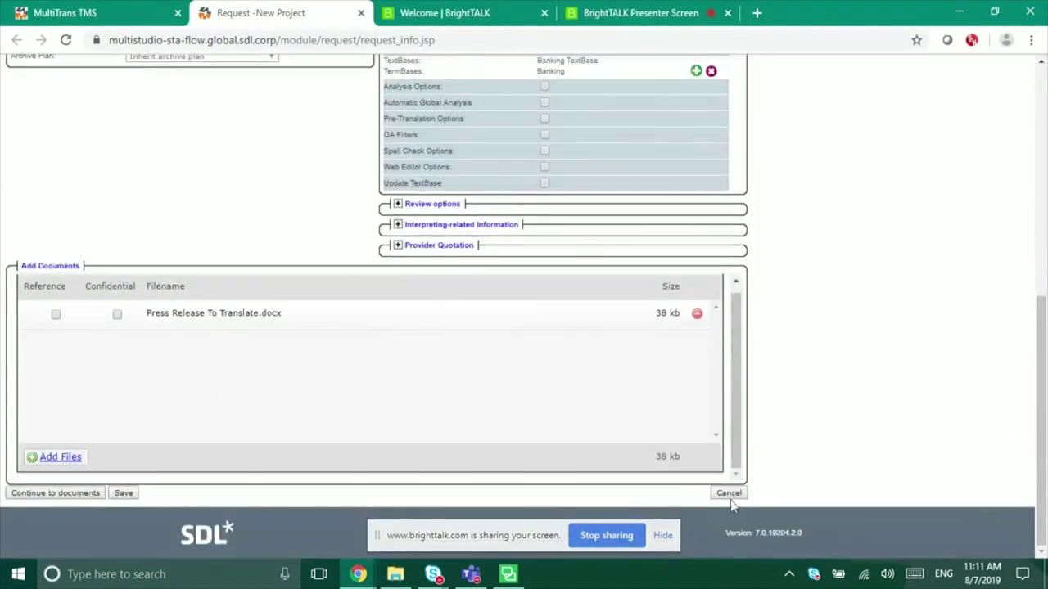
{"action": "left_click", "coordinate": [125, 495]}
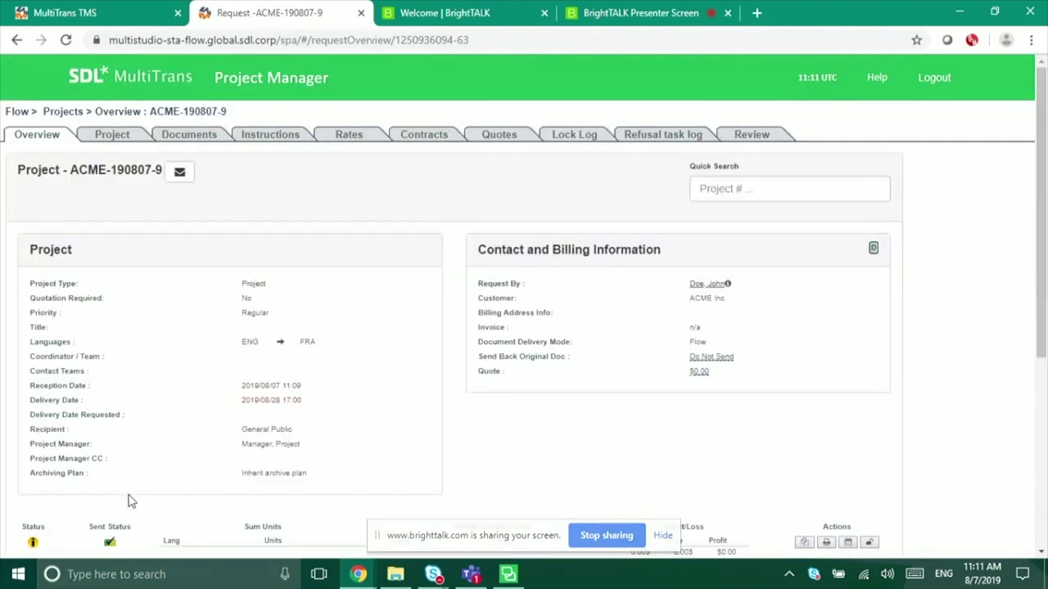
Step: Select the press release, choose the Demo dynamic workflow template, and apply it to the project
{"action": "scroll", "coordinate": [253, 454], "scroll_direction": "down", "scroll_amount": 4}
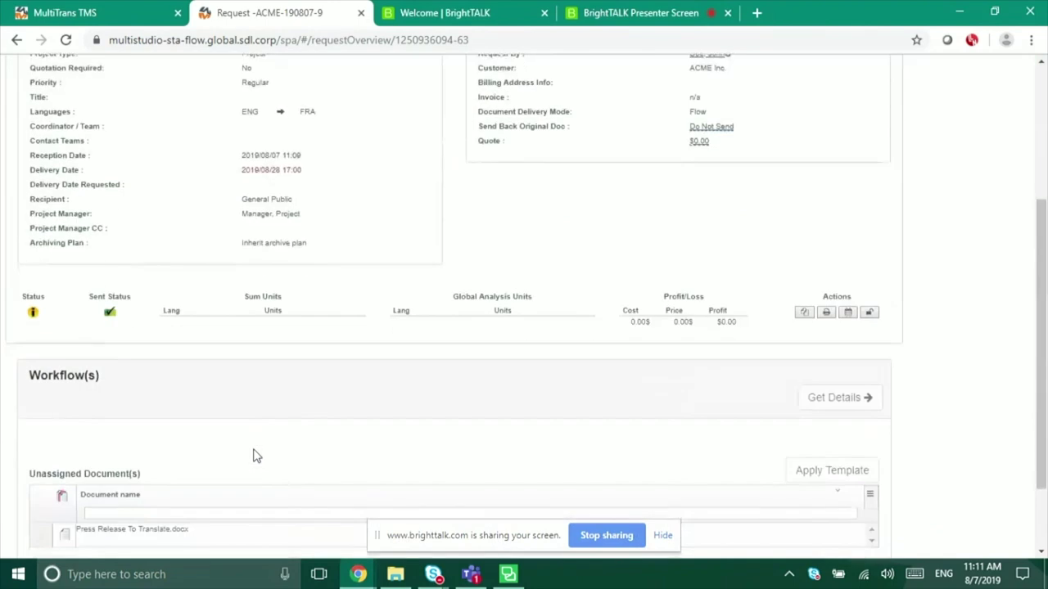
{"action": "left_click", "coordinate": [39, 457]}
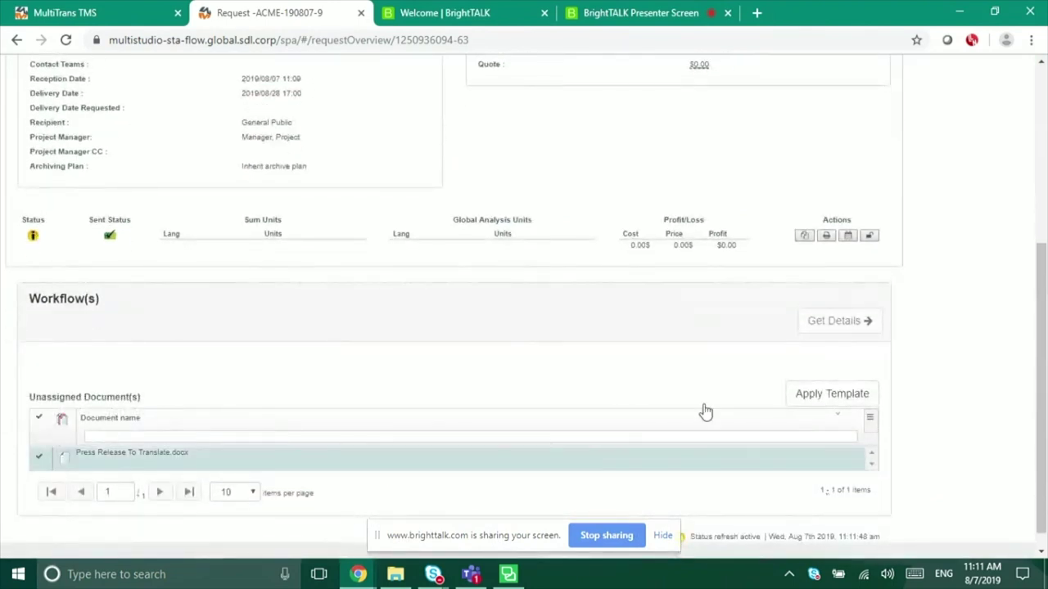
{"action": "left_click", "coordinate": [840, 395]}
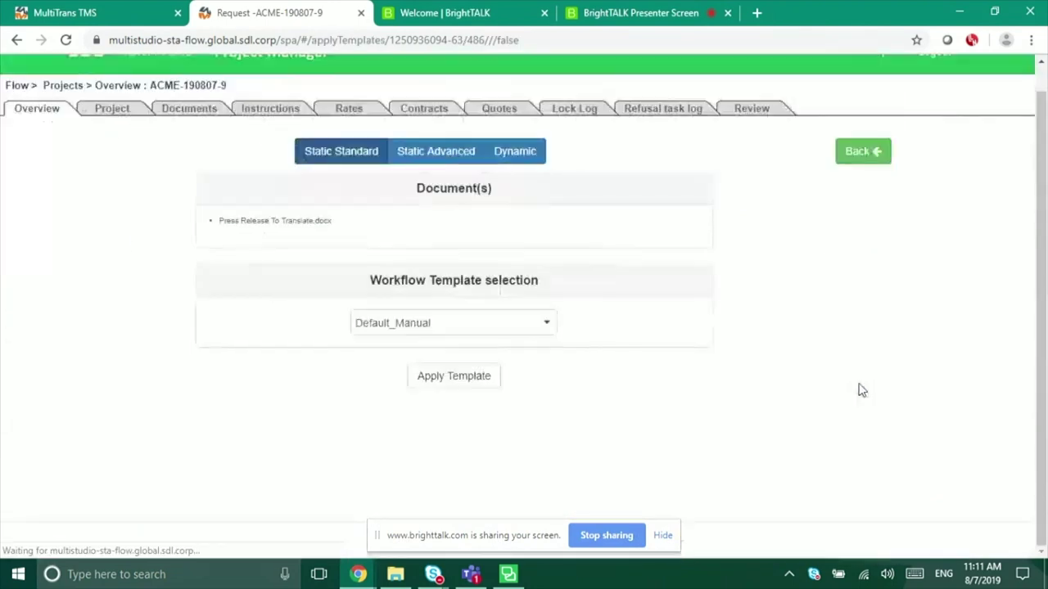
{"action": "left_click", "coordinate": [516, 155]}
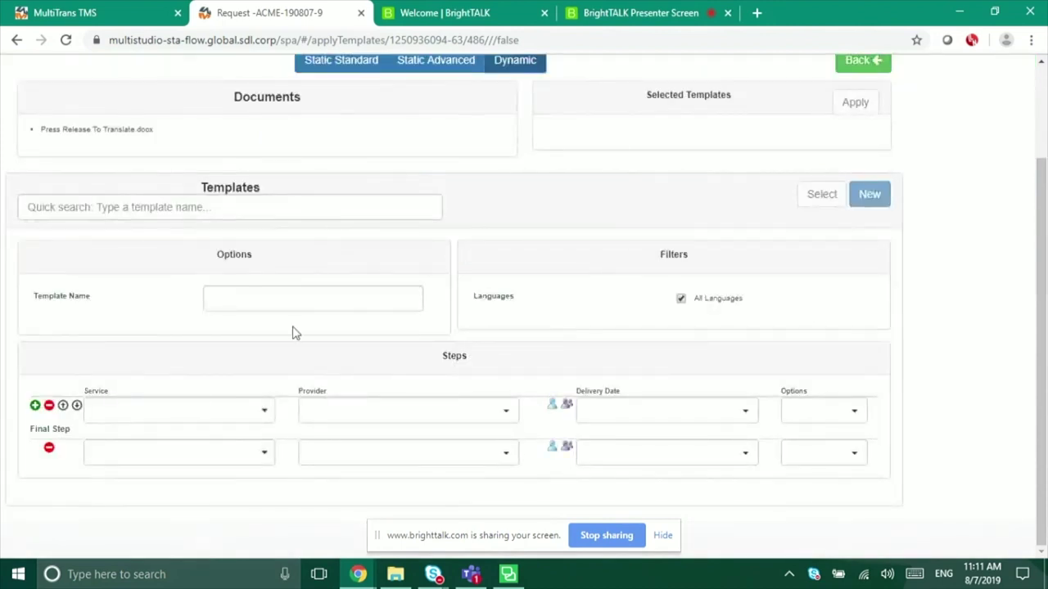
{"action": "left_click", "coordinate": [115, 207]}
{"action": "type", "text": "de"}
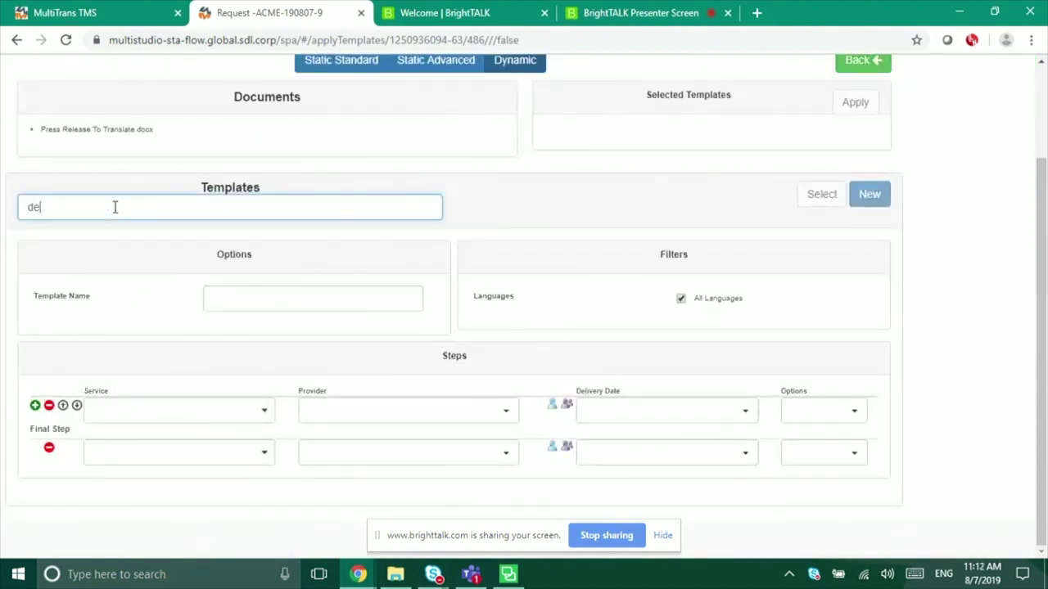
{"action": "left_click", "coordinate": [75, 237]}
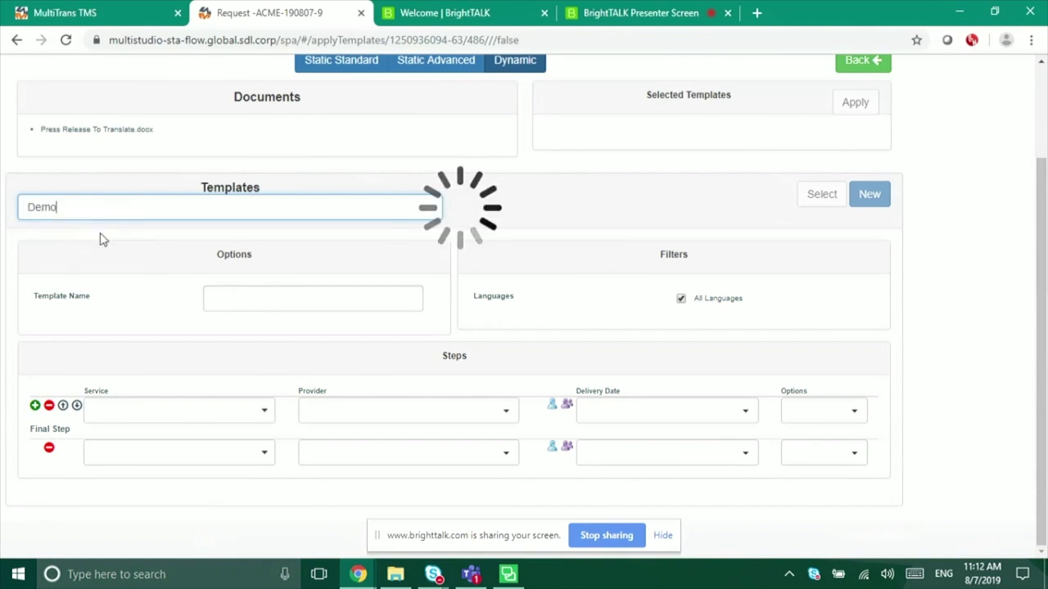
{"action": "left_click", "coordinate": [820, 82]}
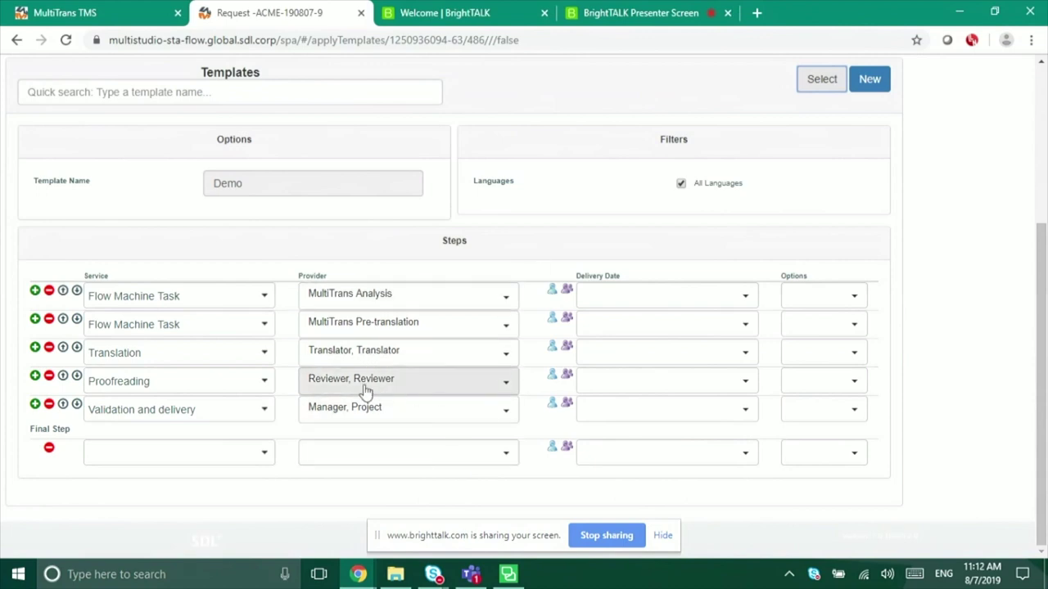
{"action": "scroll", "coordinate": [955, 249], "scroll_direction": "up", "scroll_amount": 3}
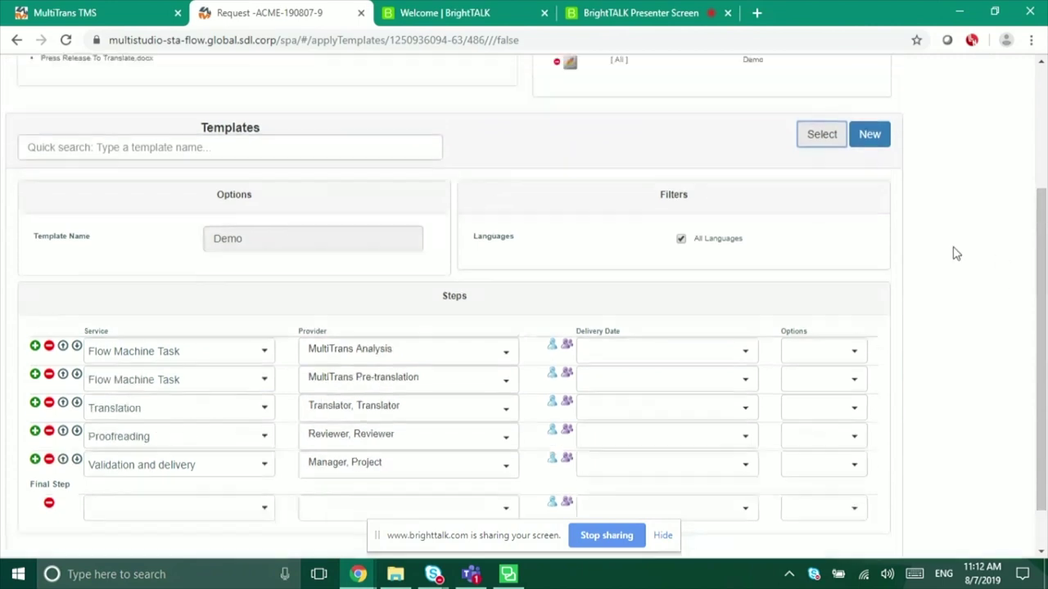
{"action": "left_click", "coordinate": [858, 208]}
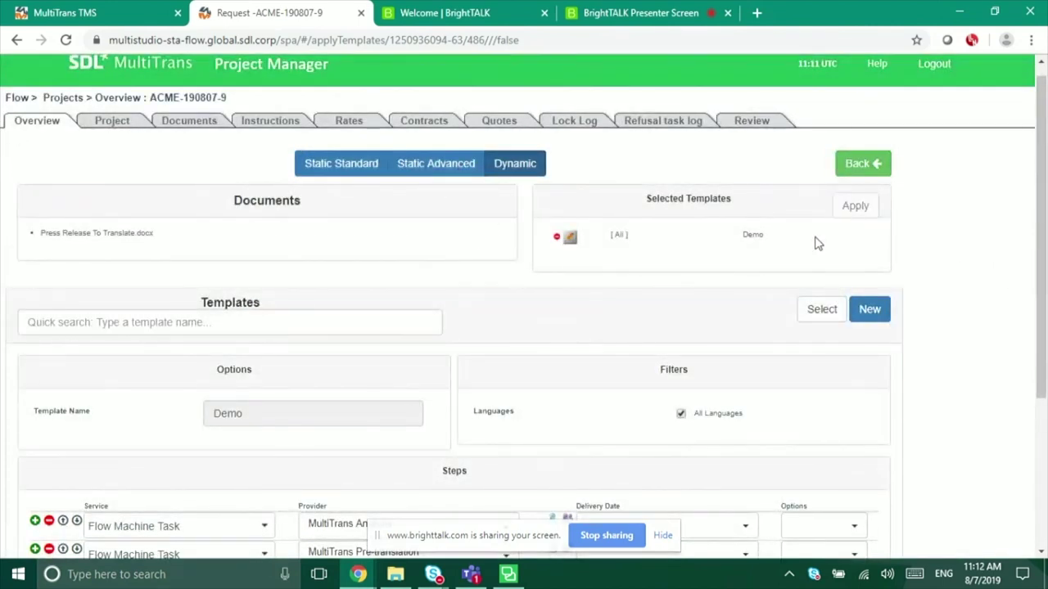
Step: Load workflow details for Press Release To Translate.docx, review its completed steps, and return to the overview
{"action": "scroll", "coordinate": [461, 272], "scroll_direction": "down", "scroll_amount": 3}
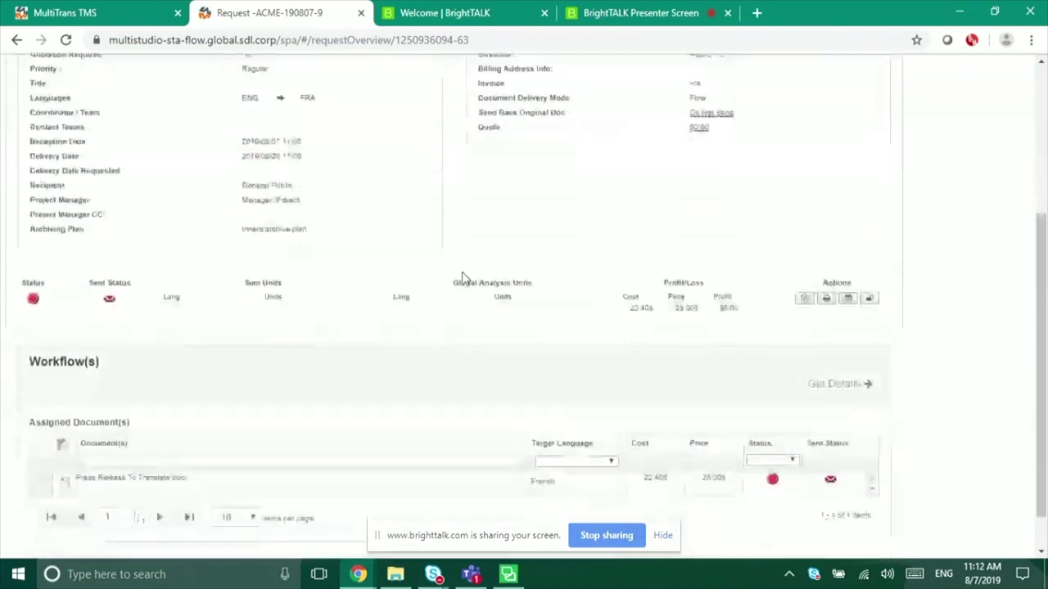
{"action": "left_click", "coordinate": [42, 441]}
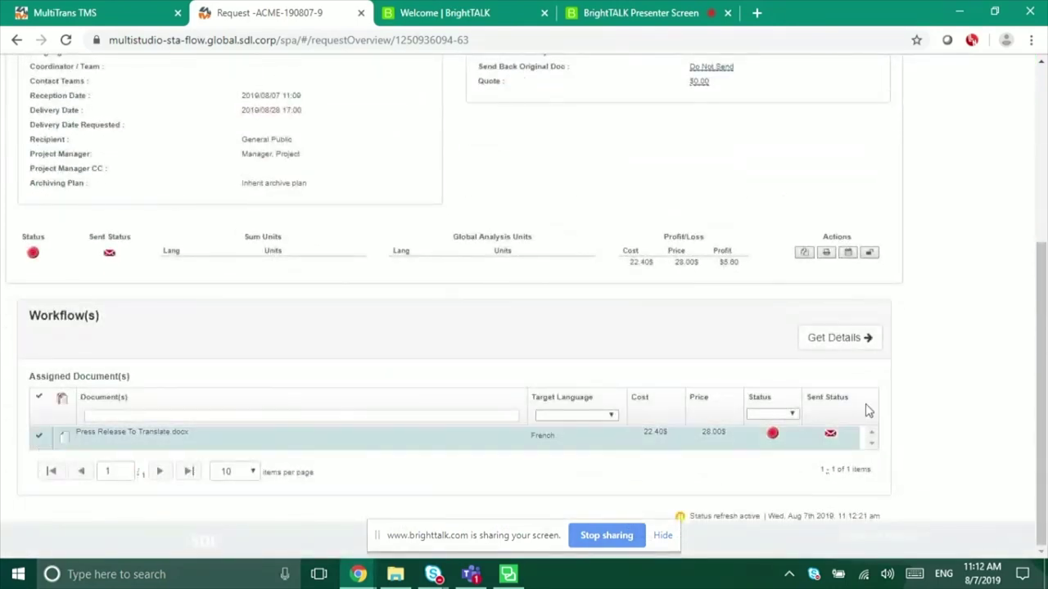
{"action": "left_click", "coordinate": [838, 342]}
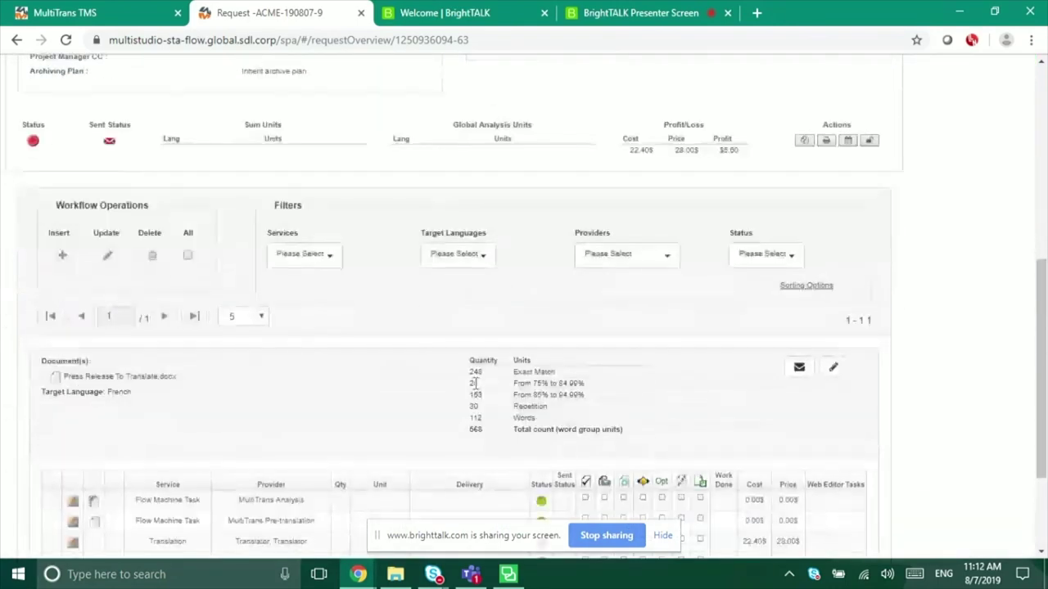
{"action": "scroll", "coordinate": [573, 344], "scroll_direction": "down", "scroll_amount": 3}
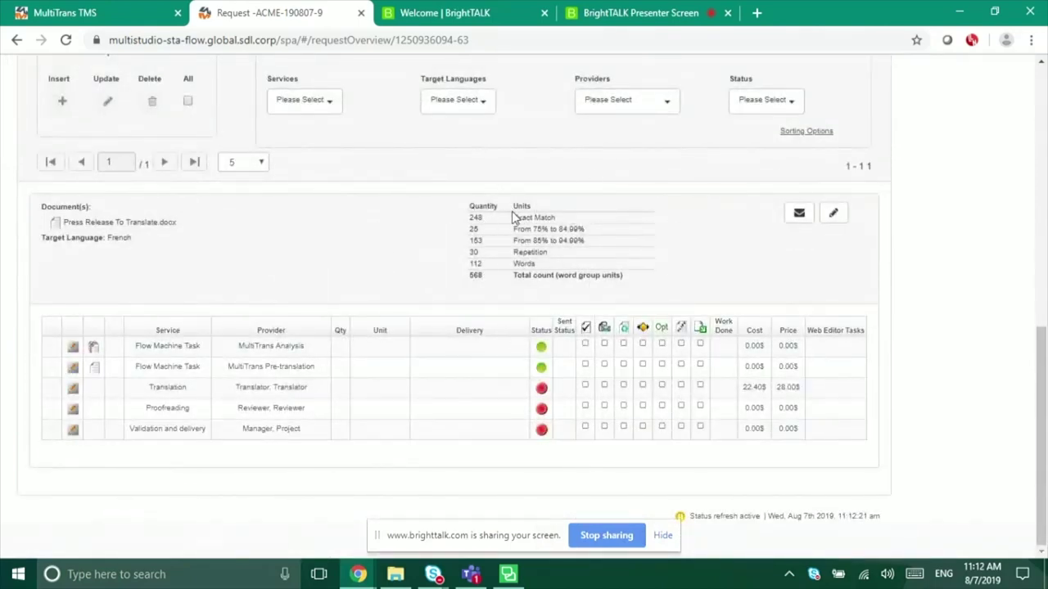
{"action": "scroll", "coordinate": [515, 218], "scroll_direction": "up", "scroll_amount": 1}
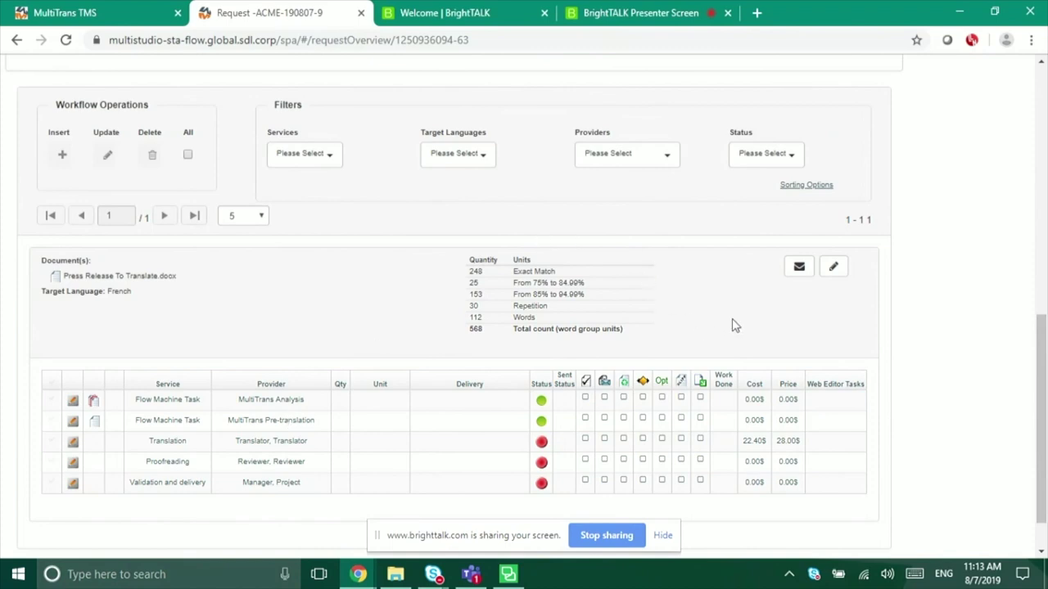
{"action": "left_click", "coordinate": [663, 438]}
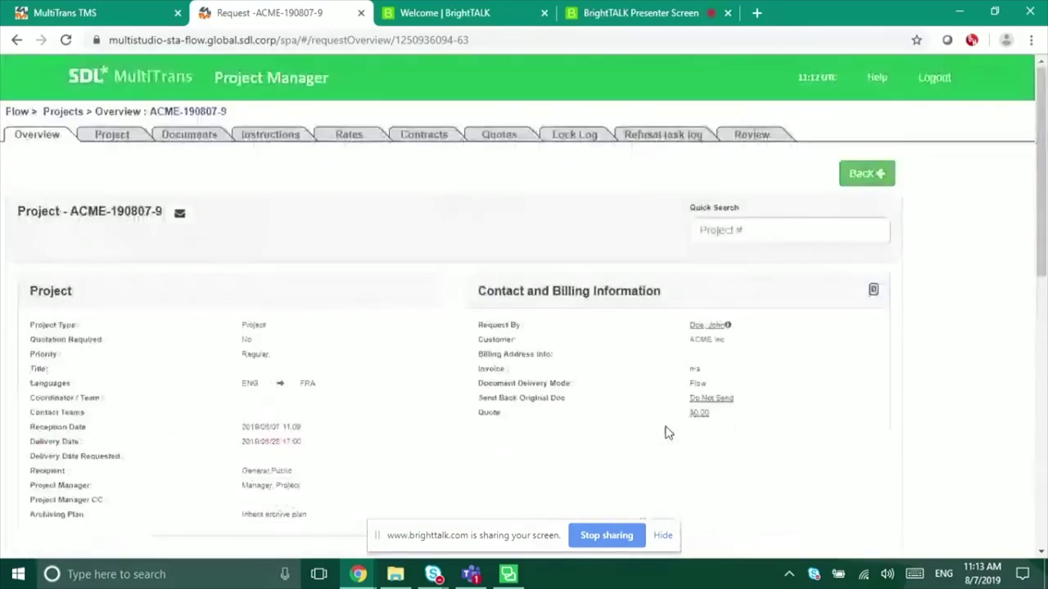
Step: Log out, log back in with the translator's username and password, and open the Tasks list
{"action": "left_click", "coordinate": [933, 77]}
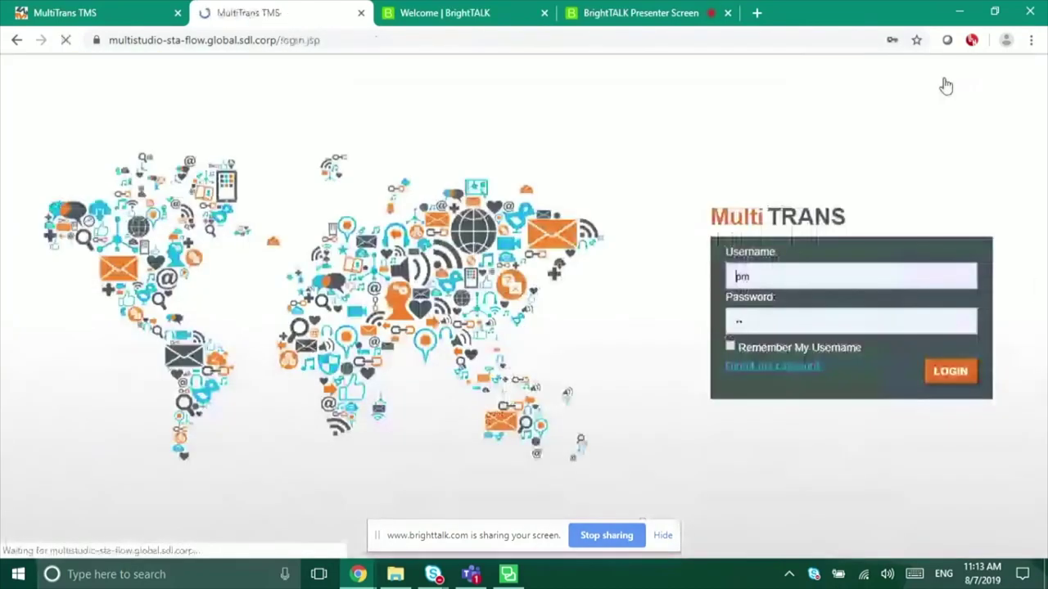
{"action": "left_click", "coordinate": [766, 275]}
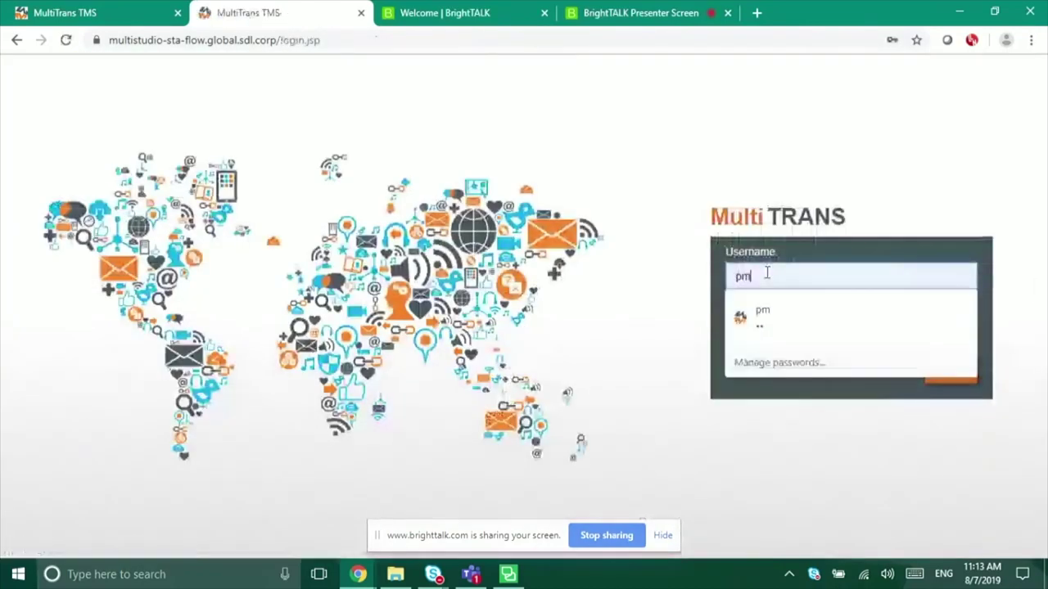
{"action": "key", "text": "BackSpace"}
{"action": "key", "text": "BackSpace"}
{"action": "type", "text": "tra"}
{"action": "key", "text": "Tab"}
{"action": "type", "text": "tra"}
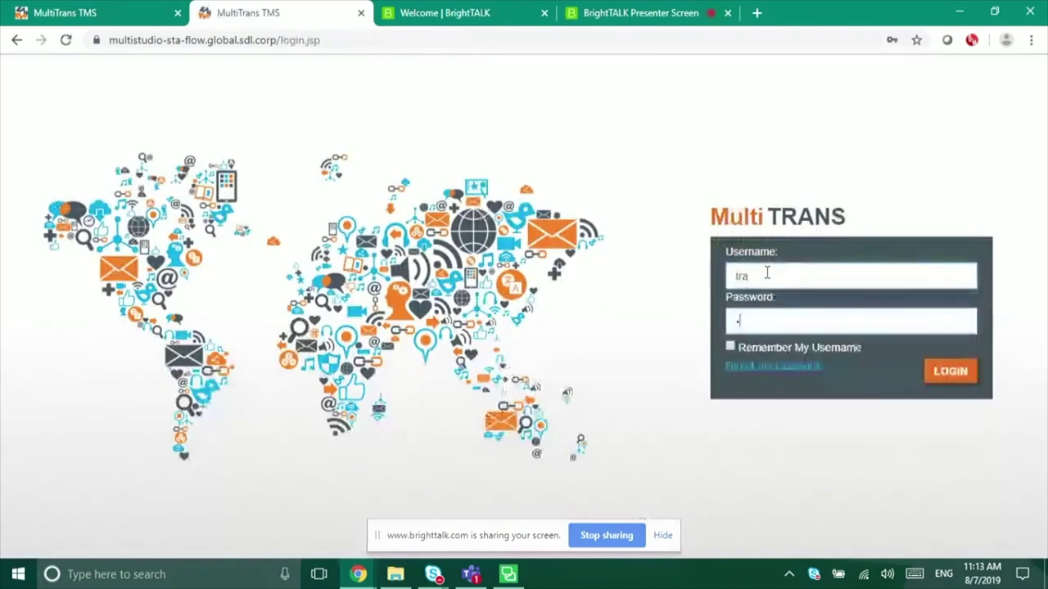
{"action": "left_click", "coordinate": [959, 378]}
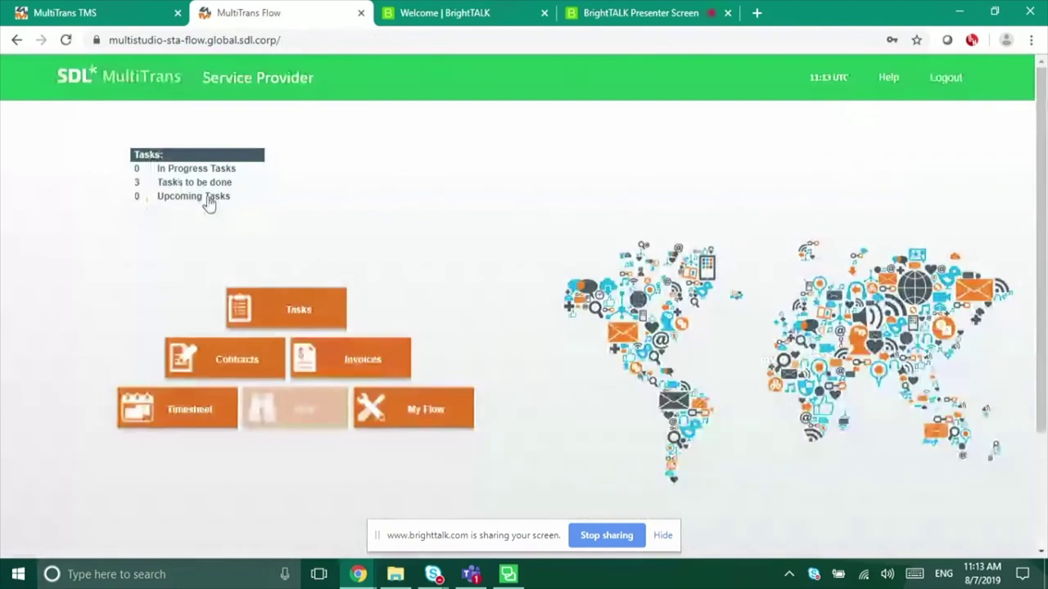
{"action": "left_click", "coordinate": [316, 324]}
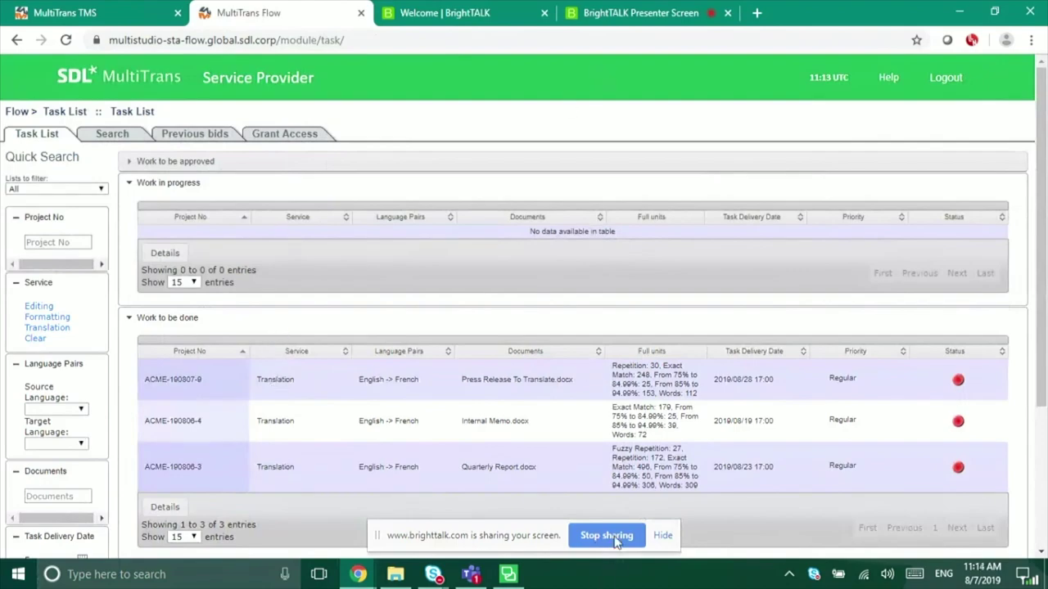
Step: Stop sharing the demo machine's screen with the BrightTALK audience
{"action": "left_click", "coordinate": [616, 540]}
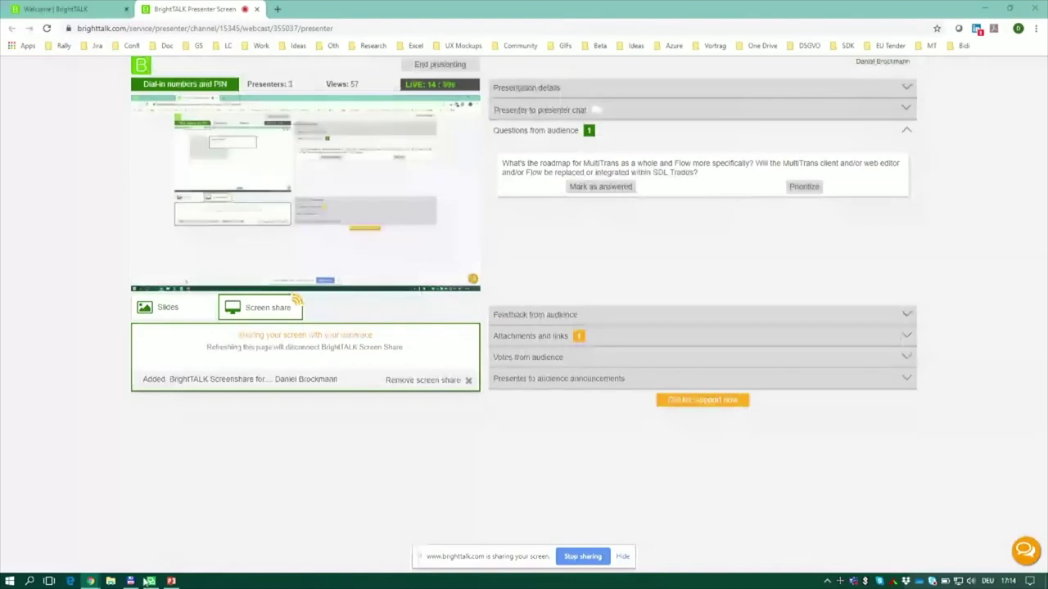
Step: Switch to SDL Trados Studio from the Windows taskbar
{"action": "left_click", "coordinate": [151, 581]}
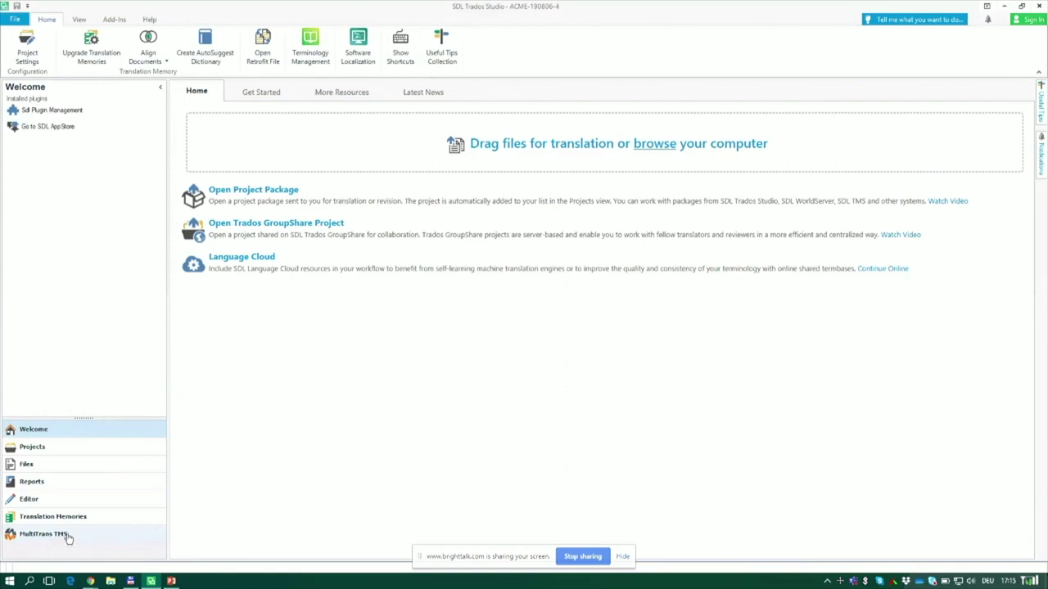
Step: Open the MultiTrans TMS view in Trados Studio and sign in to the MultiTrans server
{"action": "left_click", "coordinate": [69, 537]}
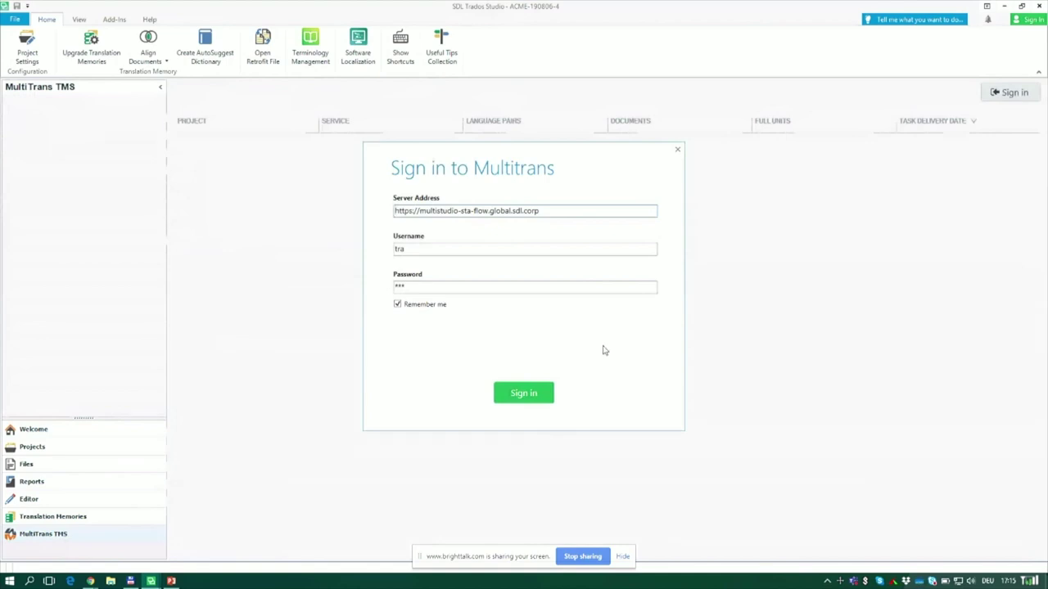
{"action": "left_click", "coordinate": [530, 394]}
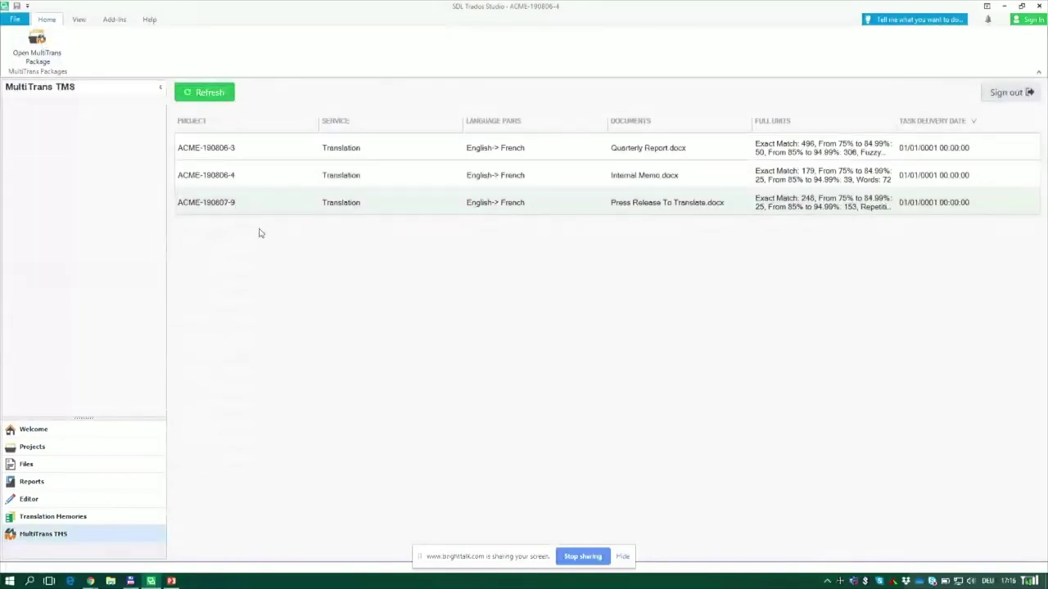
Step: Open the ACME-190807-9 MultiTrans package and finish importing it into Studio
{"action": "right_click", "coordinate": [235, 203]}
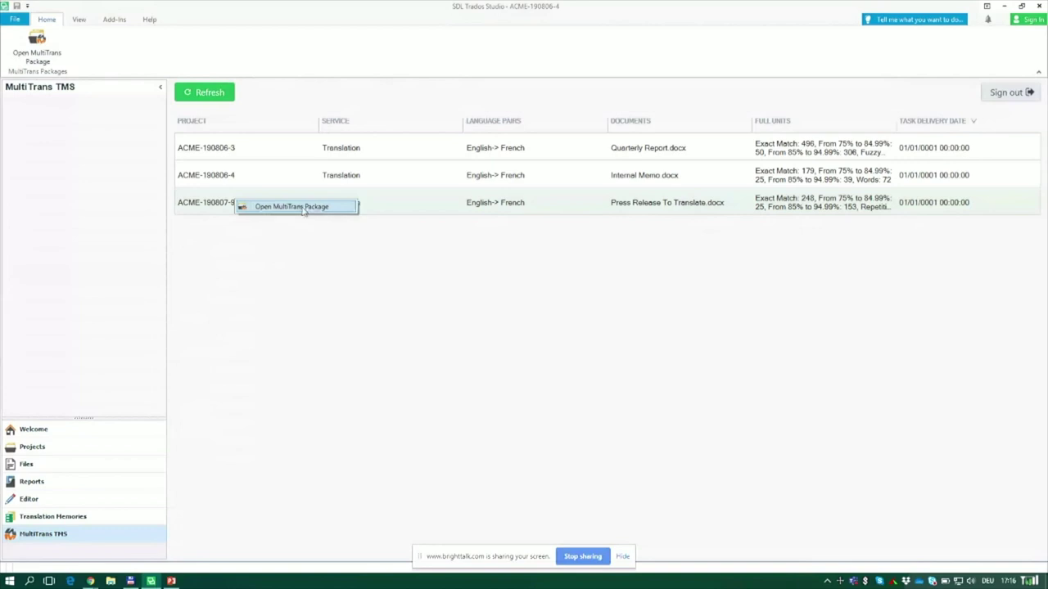
{"action": "left_click", "coordinate": [307, 210]}
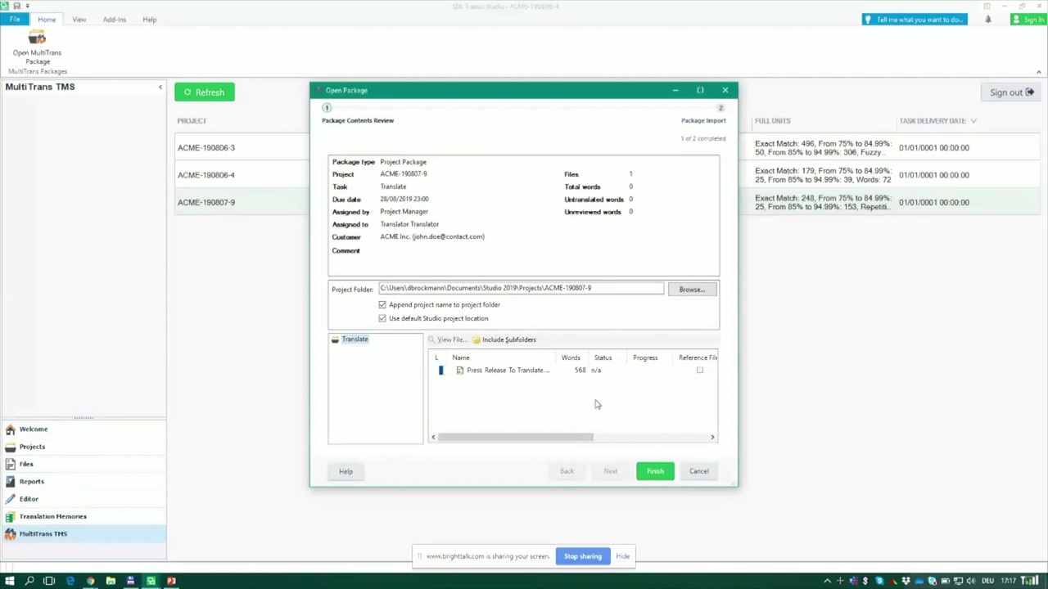
{"action": "left_click", "coordinate": [655, 472]}
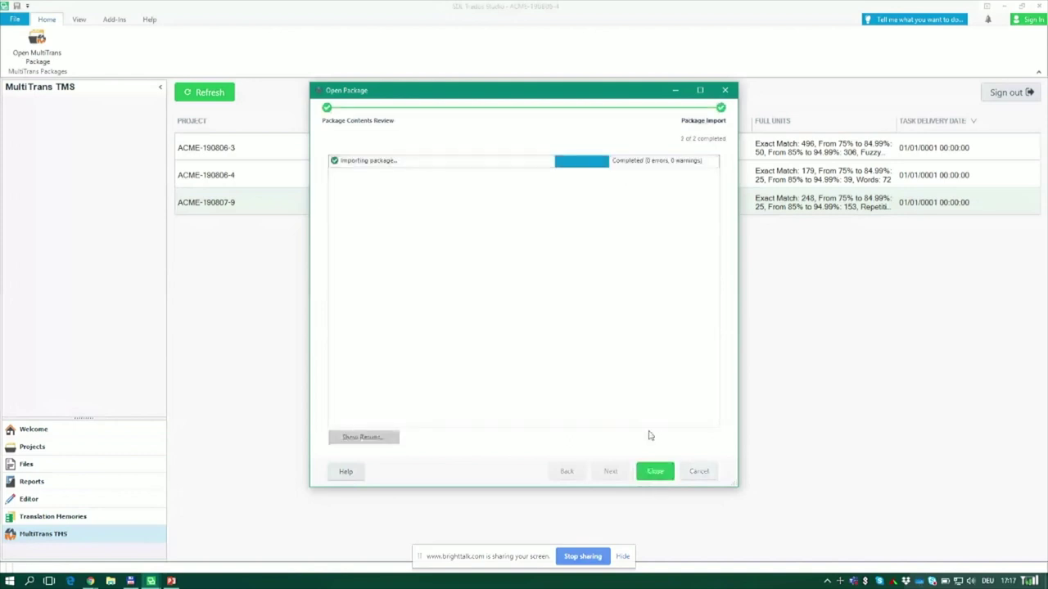
{"action": "left_click", "coordinate": [656, 472]}
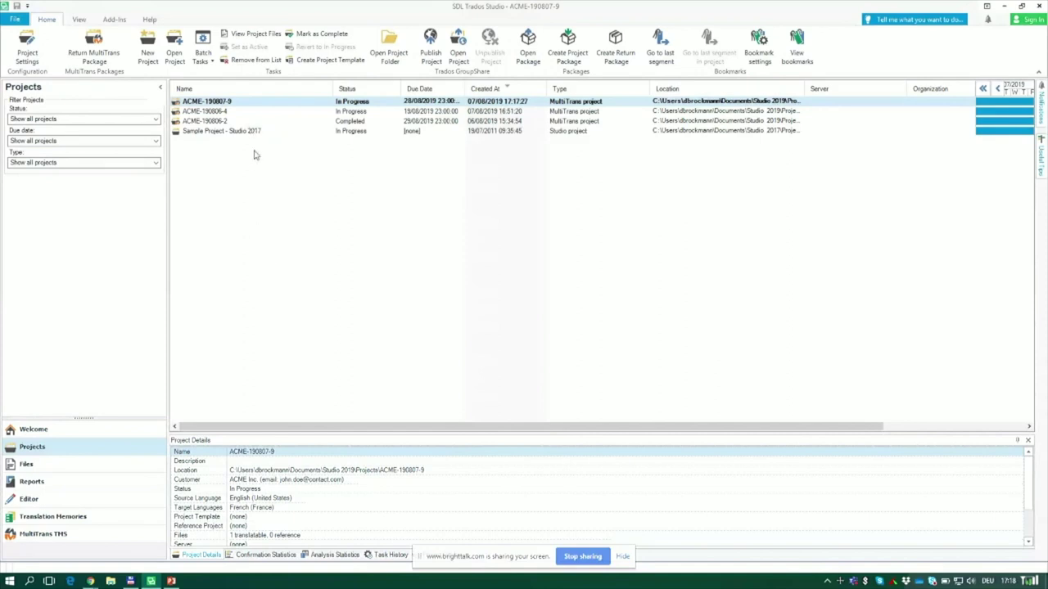
Step: Open Press Release To Translate.docx.sdlxliff from project ACME-190807-9 in the Editor
{"action": "double_click", "coordinate": [229, 103]}
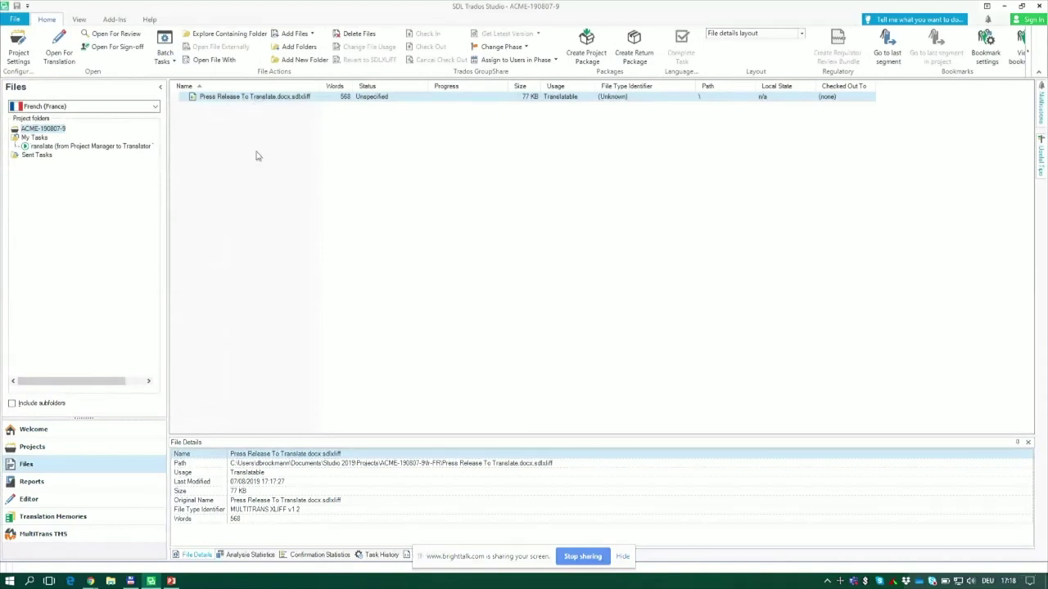
{"action": "double_click", "coordinate": [271, 98]}
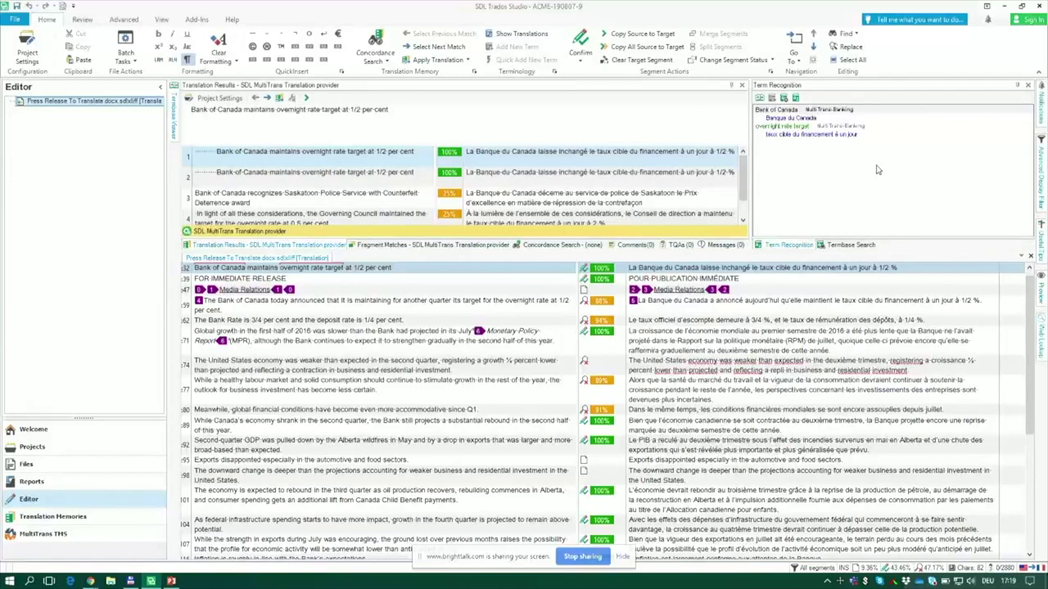
Step: Open Project Settings for ACME-190807-9 from the Home ribbon
{"action": "left_click", "coordinate": [27, 49]}
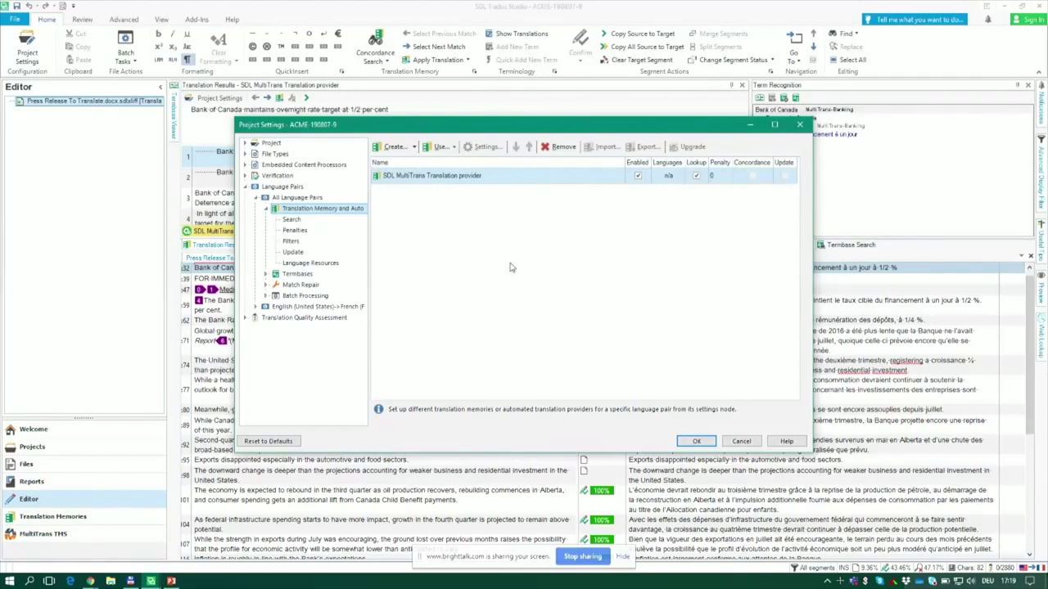
{"action": "left_click", "coordinate": [299, 274]}
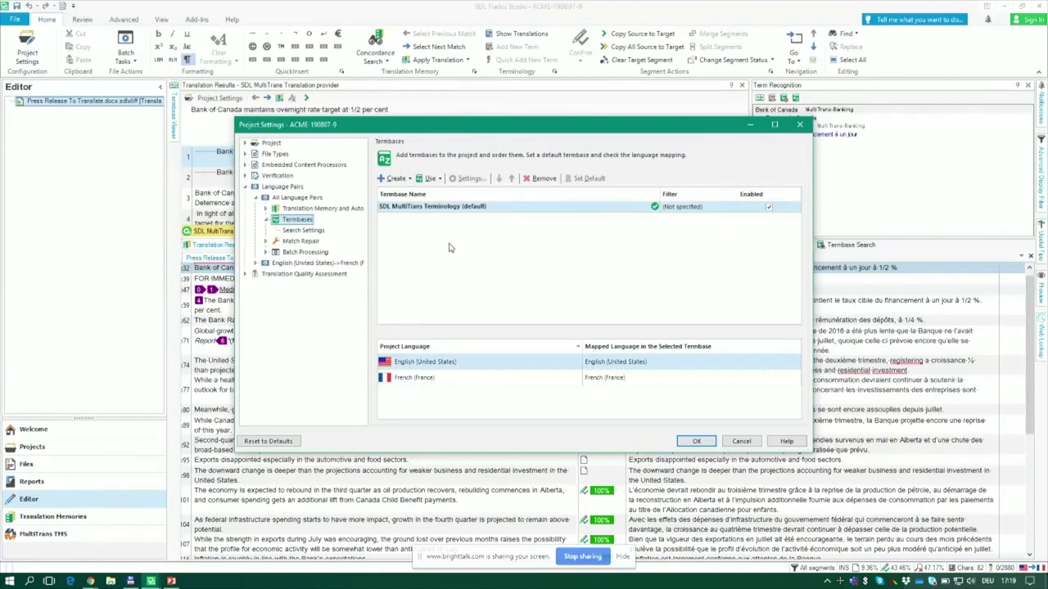
{"action": "left_click_drag", "start_coordinate": [414, 207], "coordinate": [358, 211]}
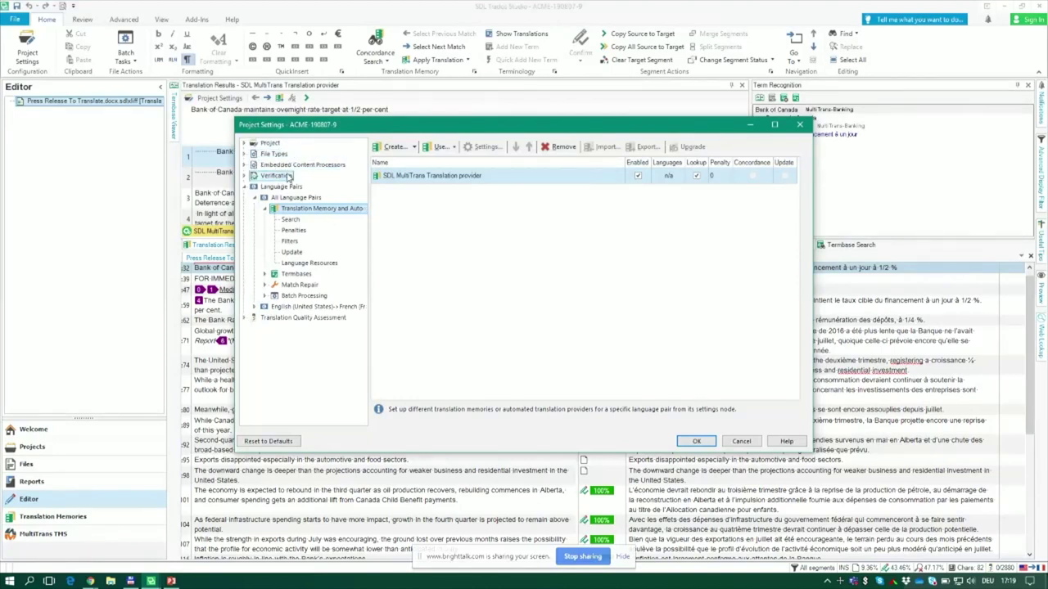
Step: Inspect the Verification > QA Checker 3.0 Punctuation checks, then cancel Project Settings
{"action": "left_click", "coordinate": [288, 175]}
{"action": "left_click", "coordinate": [292, 187]}
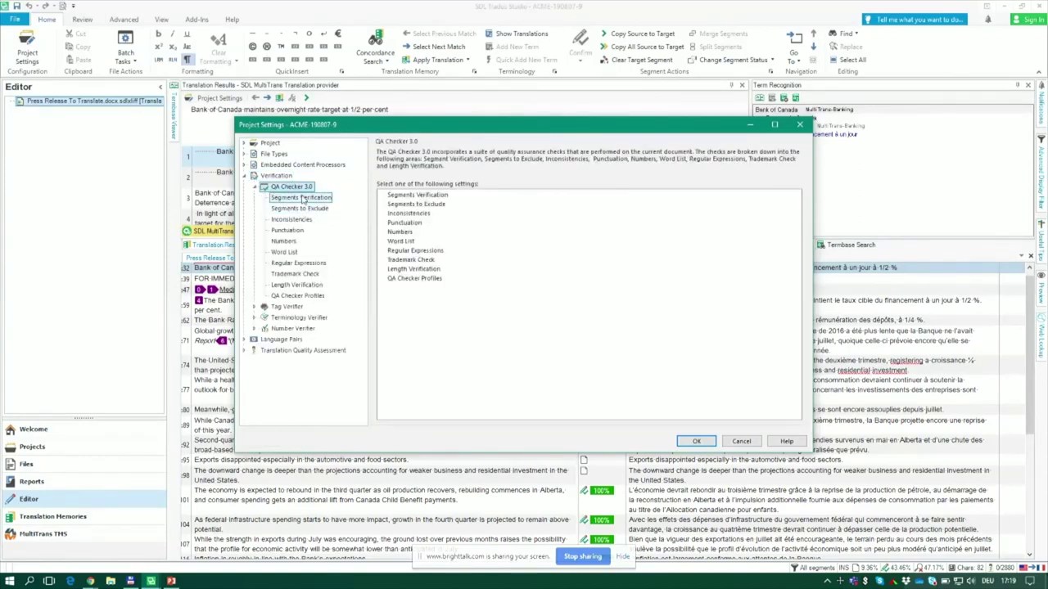
{"action": "left_click", "coordinate": [288, 231]}
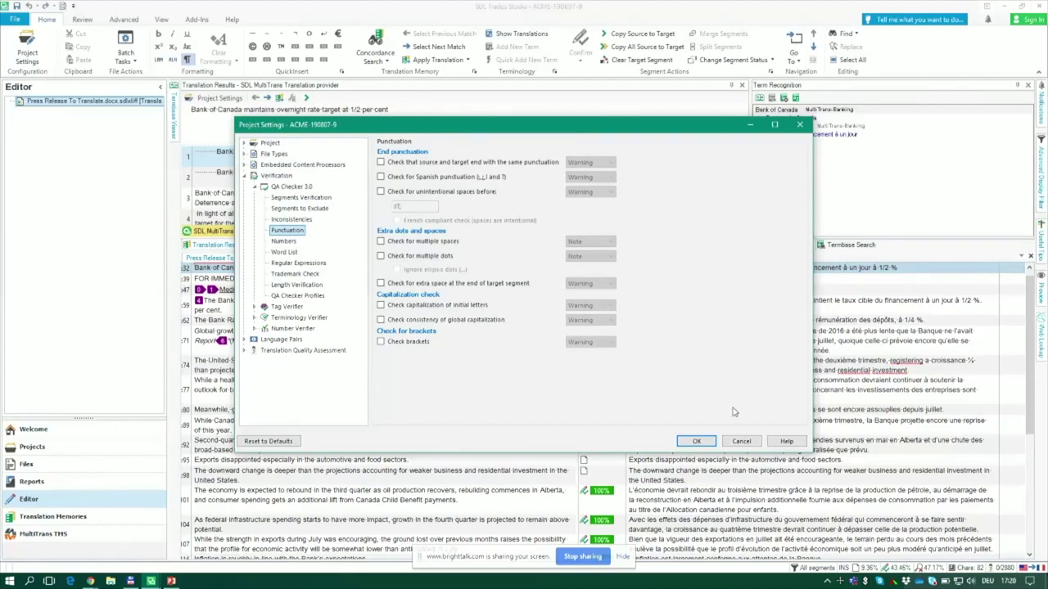
{"action": "left_click", "coordinate": [738, 440]}
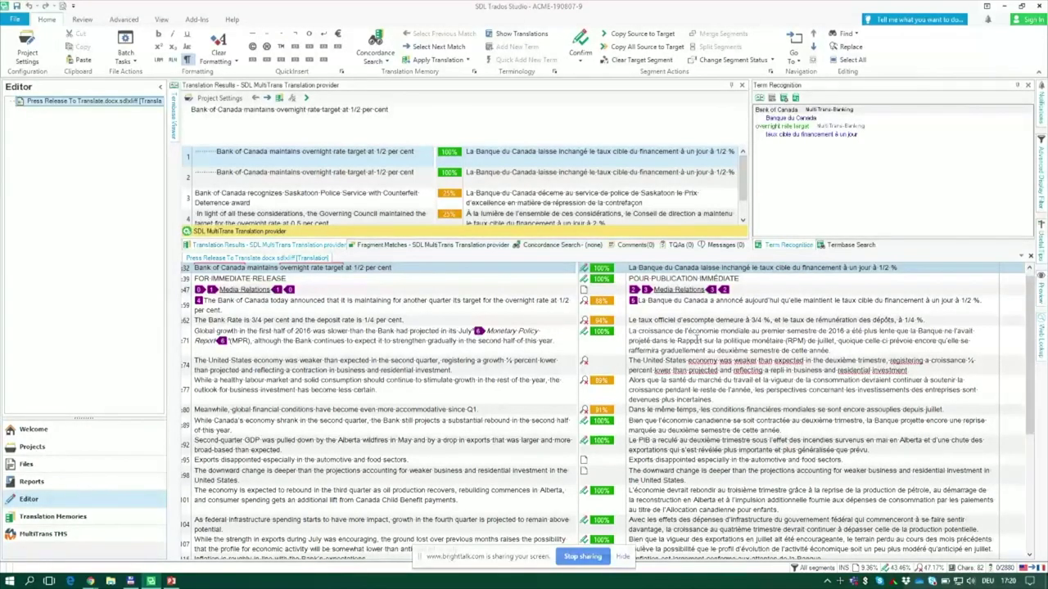
Step: In segment 39's target, select the recognised term FOR IMMEDIATE RELEASE
{"action": "left_click", "coordinate": [671, 278]}
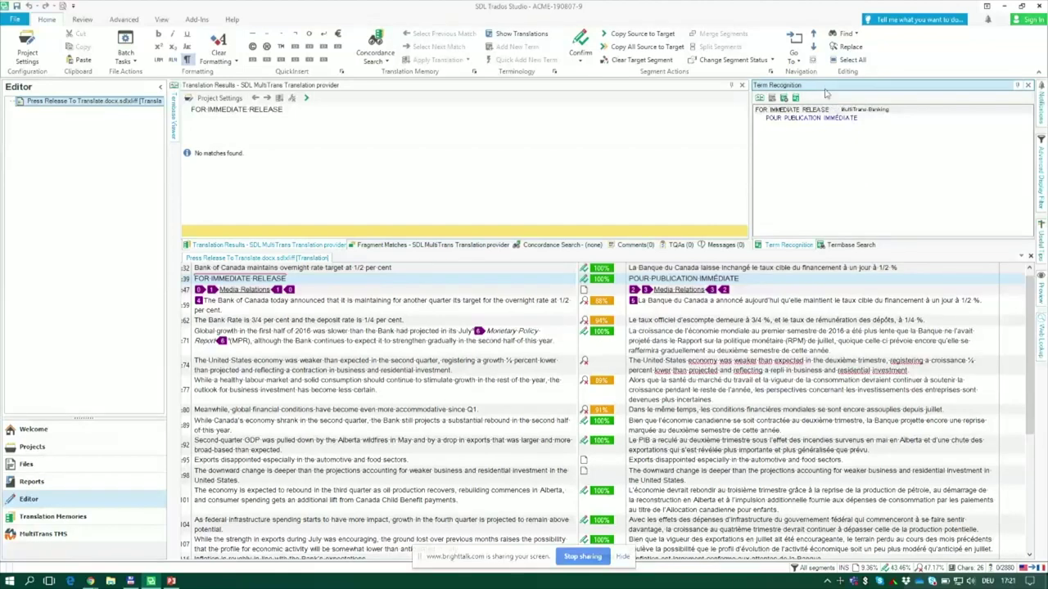
{"action": "left_click", "coordinate": [876, 165]}
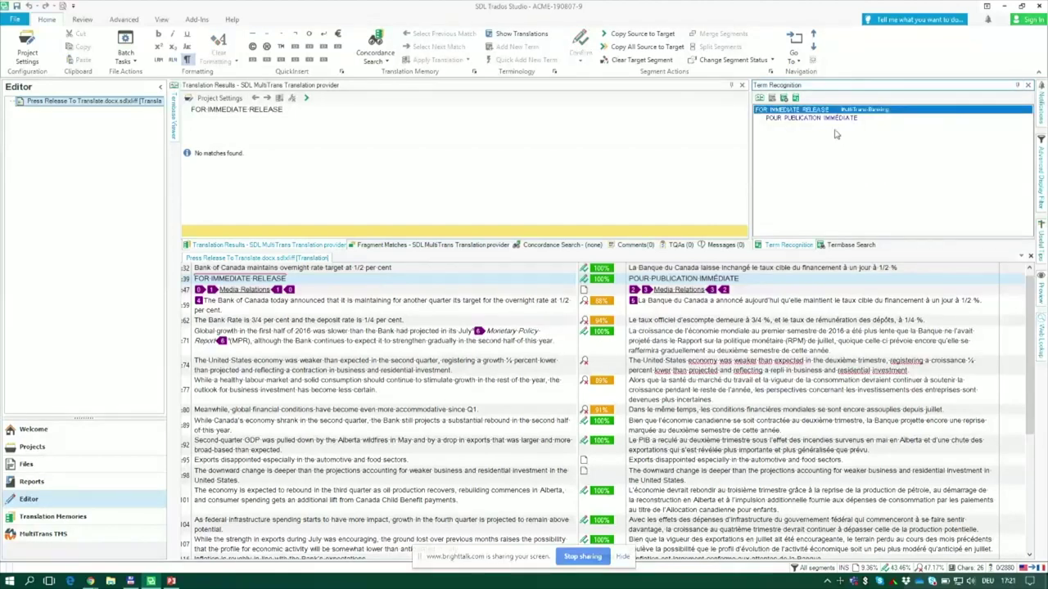
{"action": "left_click", "coordinate": [758, 98]}
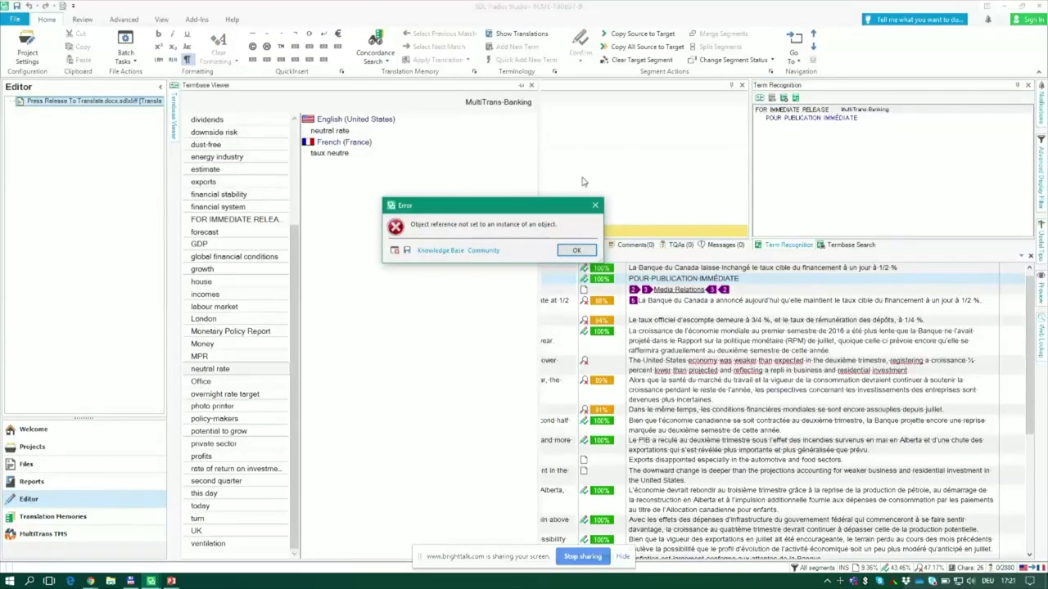
{"action": "left_click", "coordinate": [577, 249]}
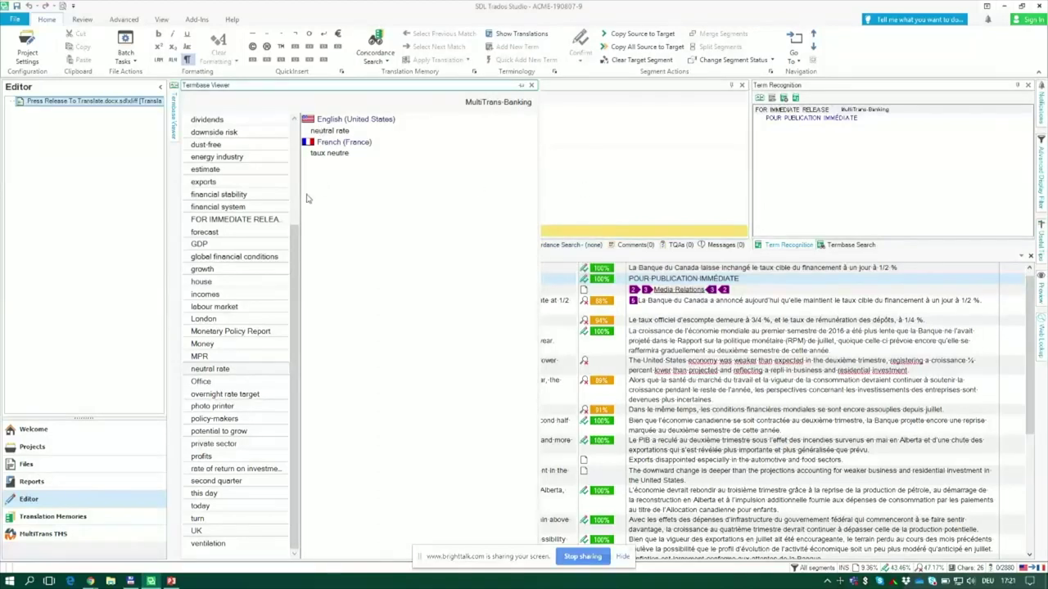
{"action": "left_click", "coordinate": [260, 257]}
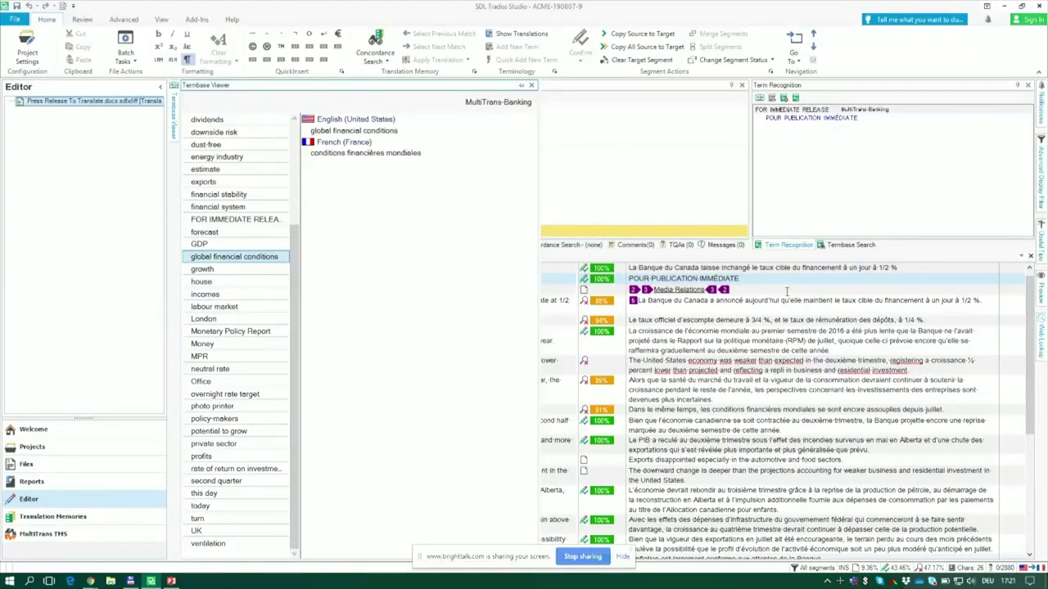
{"action": "left_click", "coordinate": [748, 278]}
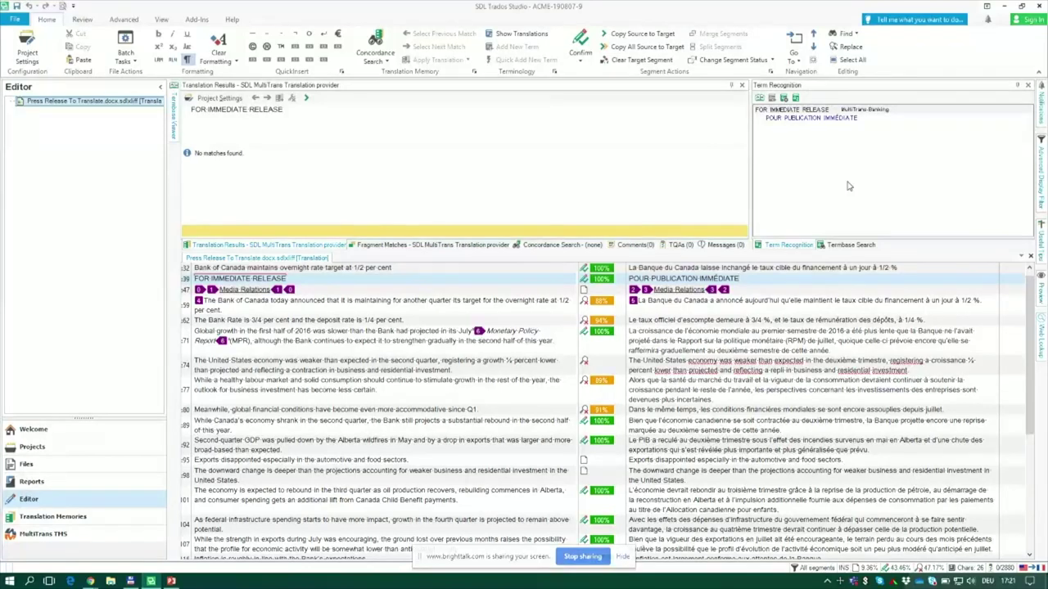
Step: Replace segment 39's target with AutoSuggest's POUR PUBLICATION IMMÉDIATE and confirm it
{"action": "key", "text": "alt+Delete"}
{"action": "type", "text": "P"}
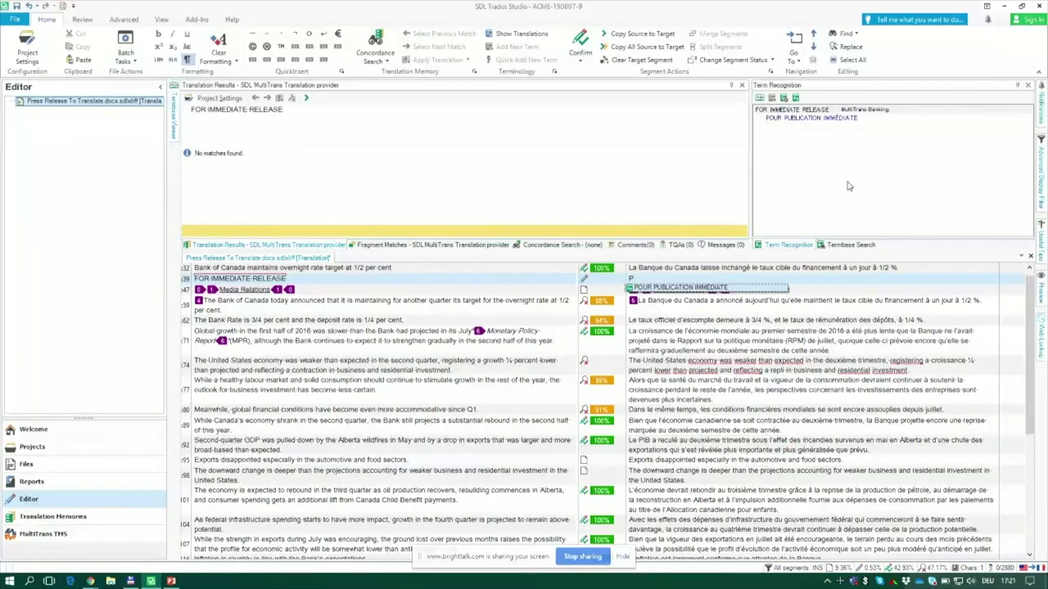
{"action": "key", "text": "Return"}
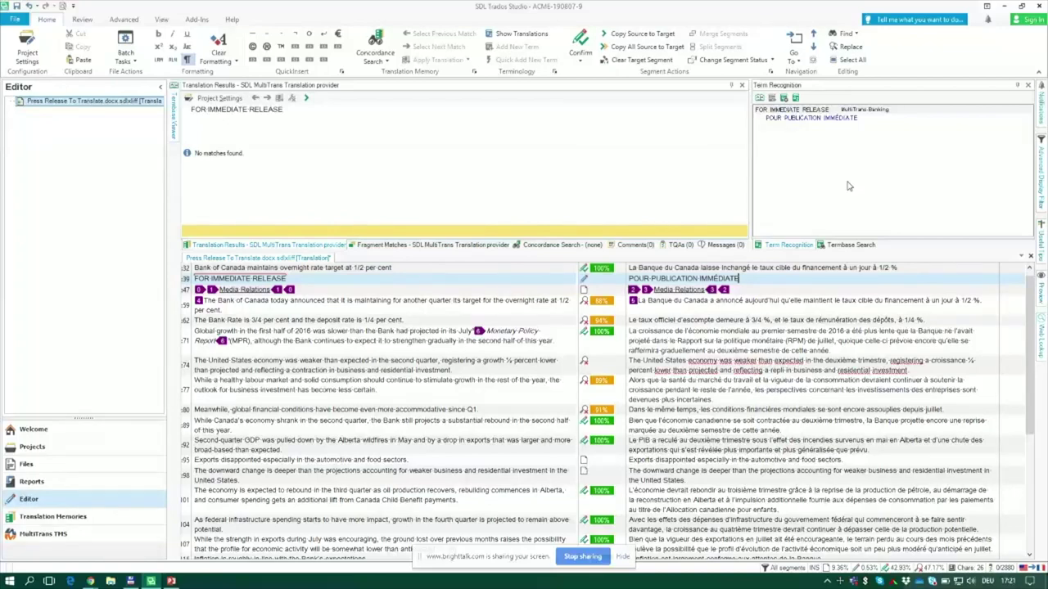
{"action": "key", "text": "ctrl+Return"}
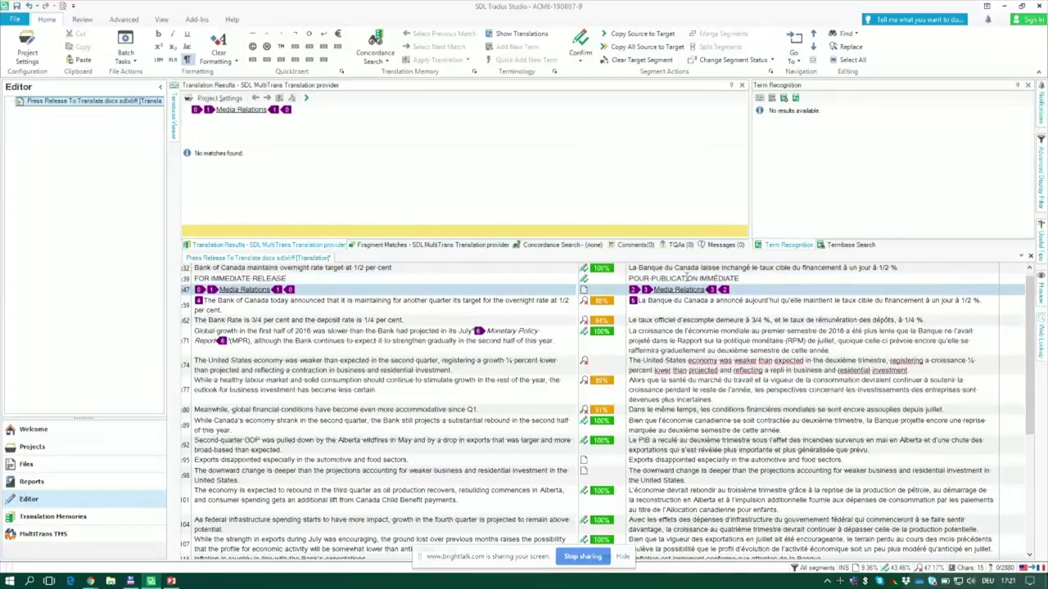
{"action": "left_click", "coordinate": [667, 288]}
Step: Run a web lookup on the source phrase Media Relations, keeping the panel docked
{"action": "left_click_drag", "start_coordinate": [219, 290], "coordinate": [272, 300]}
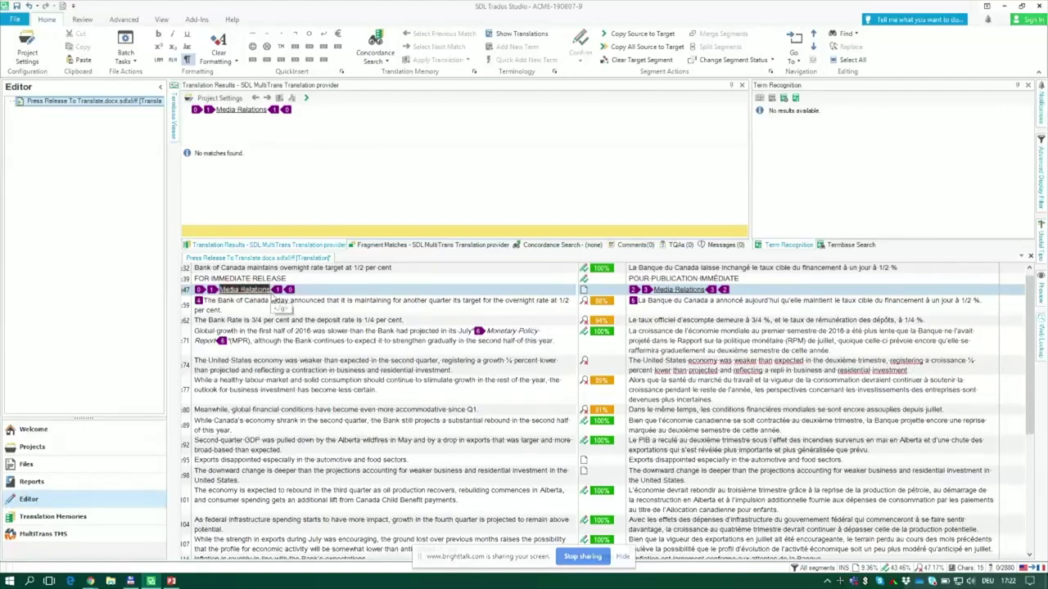
{"action": "right_click", "coordinate": [262, 292]}
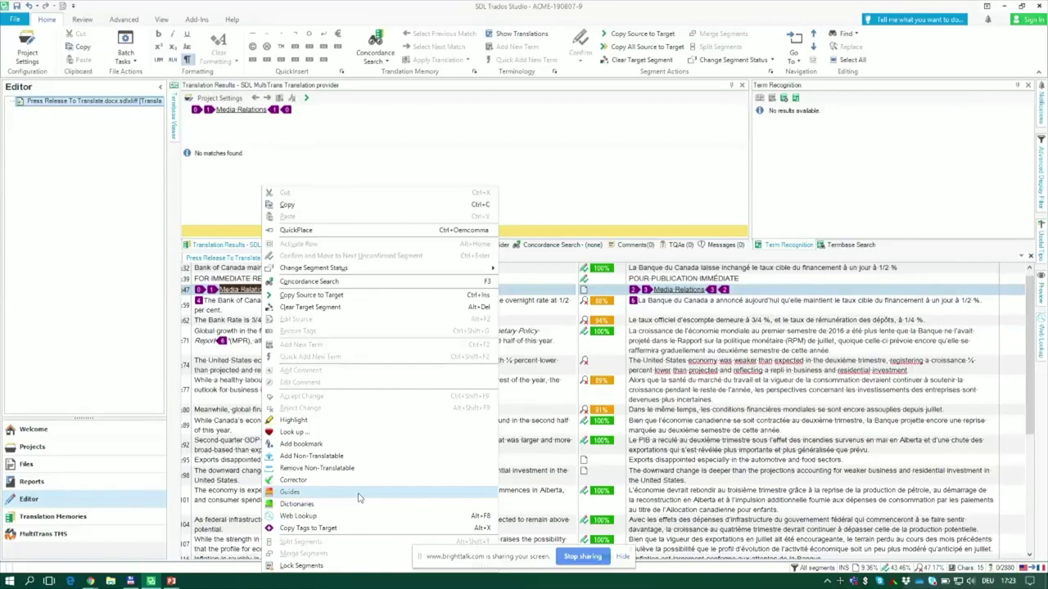
{"action": "left_click", "coordinate": [354, 528]}
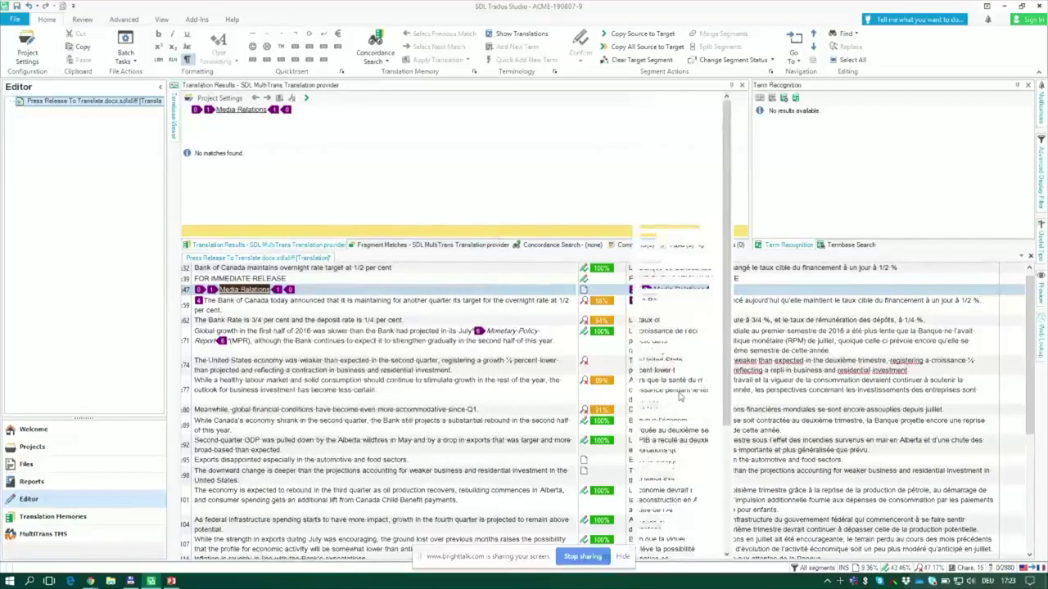
{"action": "left_click", "coordinate": [1017, 85]}
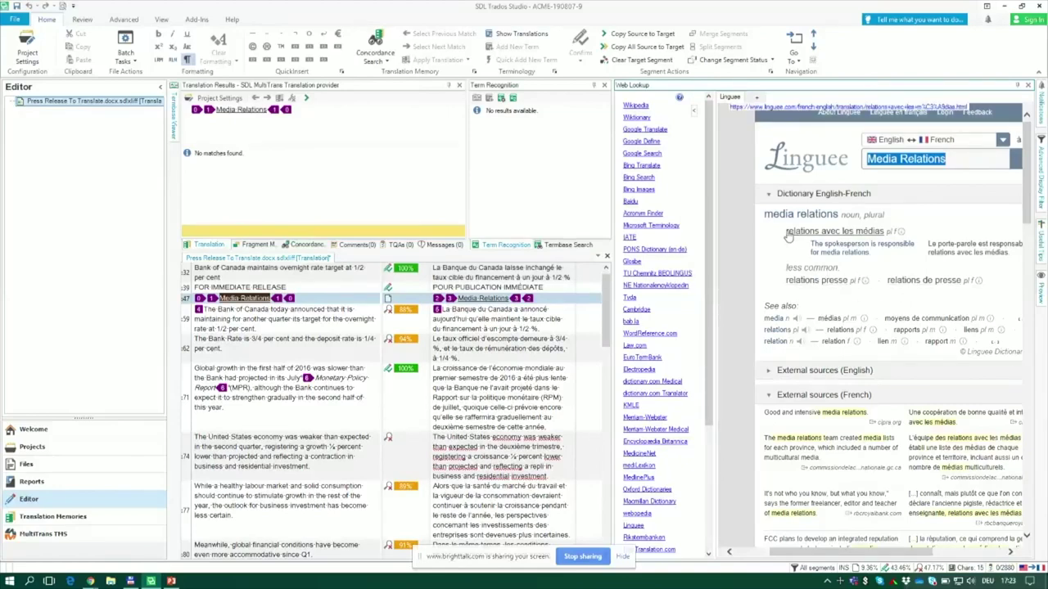
Step: Copy the Linguee translation 'relations avec les médias' from Web Lookup
{"action": "left_click_drag", "start_coordinate": [784, 235], "coordinate": [879, 235]}
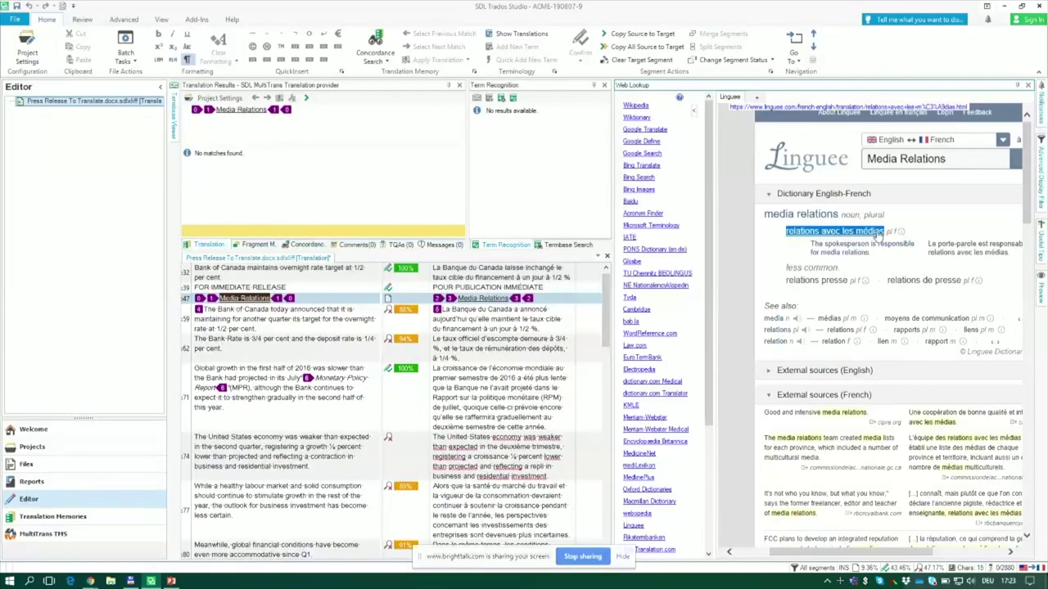
{"action": "right_click", "coordinate": [878, 235]}
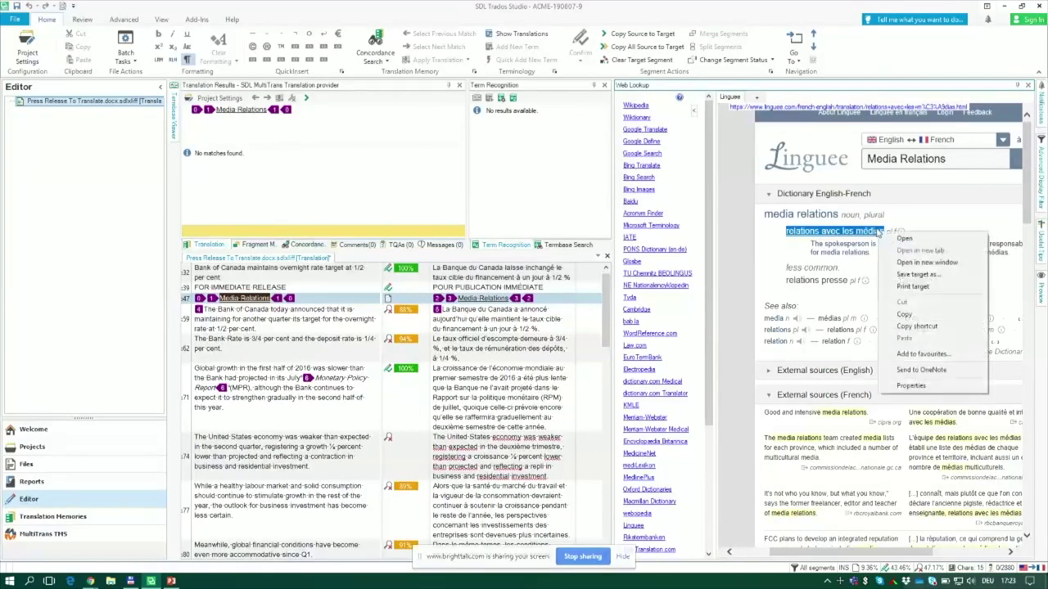
{"action": "left_click", "coordinate": [914, 316]}
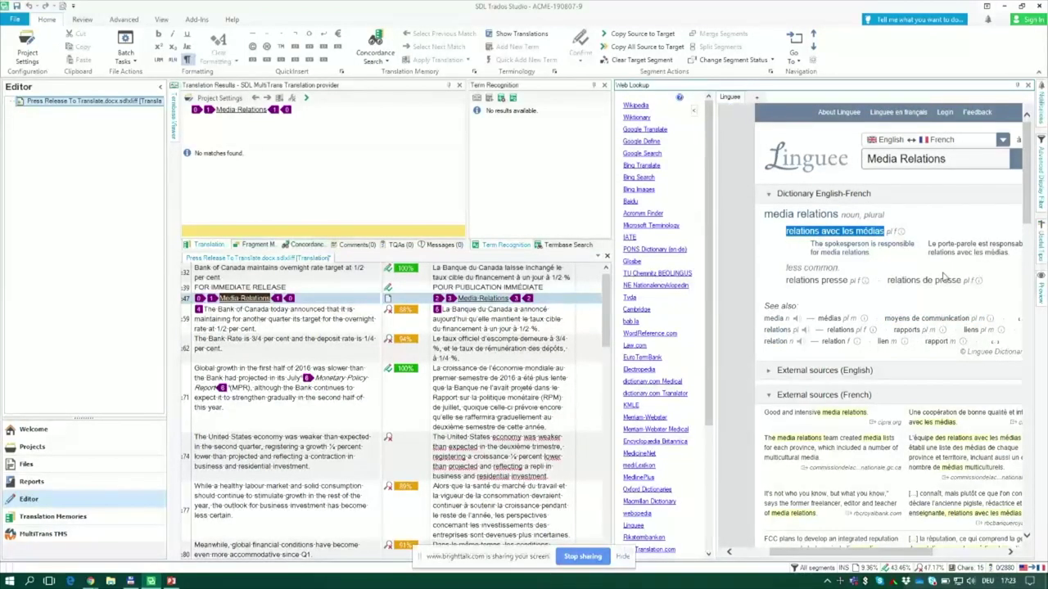
{"action": "scroll", "coordinate": [1033, 235], "scroll_direction": "down", "scroll_amount": 3}
{"action": "scroll", "coordinate": [1033, 235], "scroll_direction": "up", "scroll_amount": 3}
Step: Close the Advanced Display Filter and set the Web Lookup panel to auto-hide
{"action": "left_click", "coordinate": [1041, 176]}
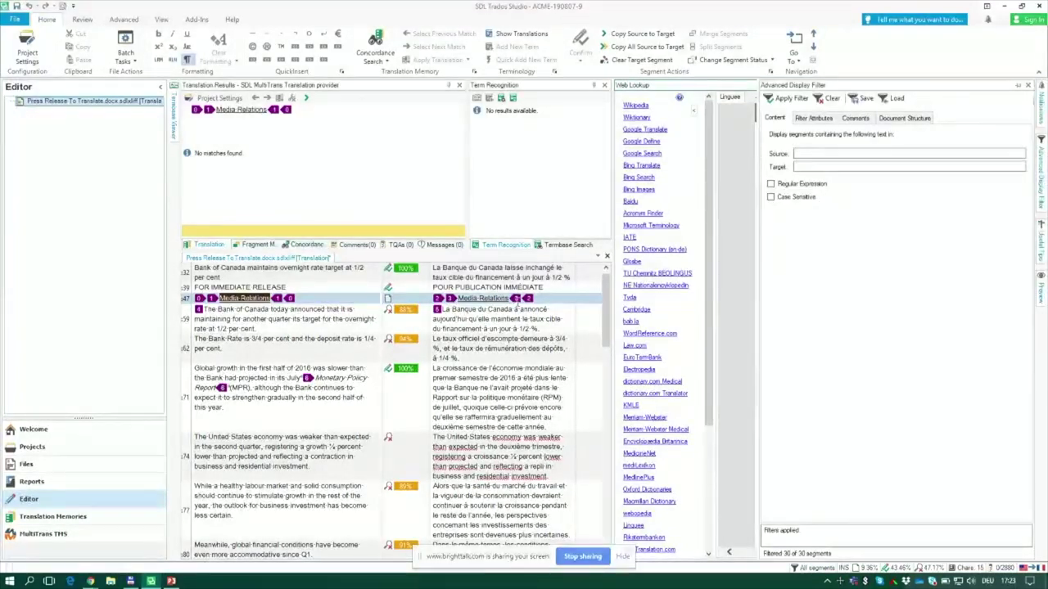
{"action": "left_click", "coordinate": [471, 298]}
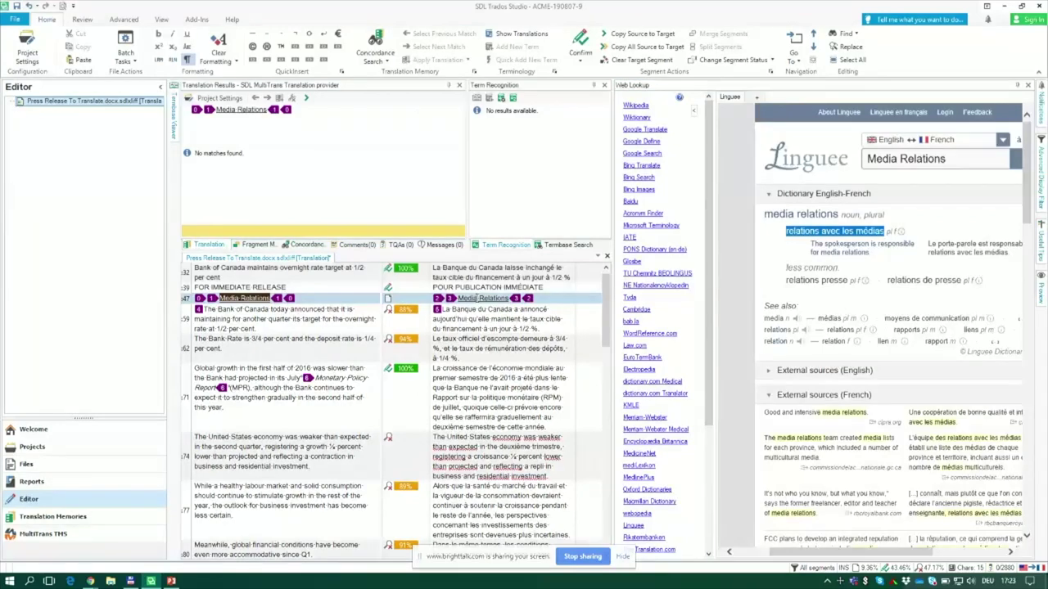
{"action": "left_click", "coordinate": [1015, 87]}
{"action": "left_click", "coordinate": [1016, 86]}
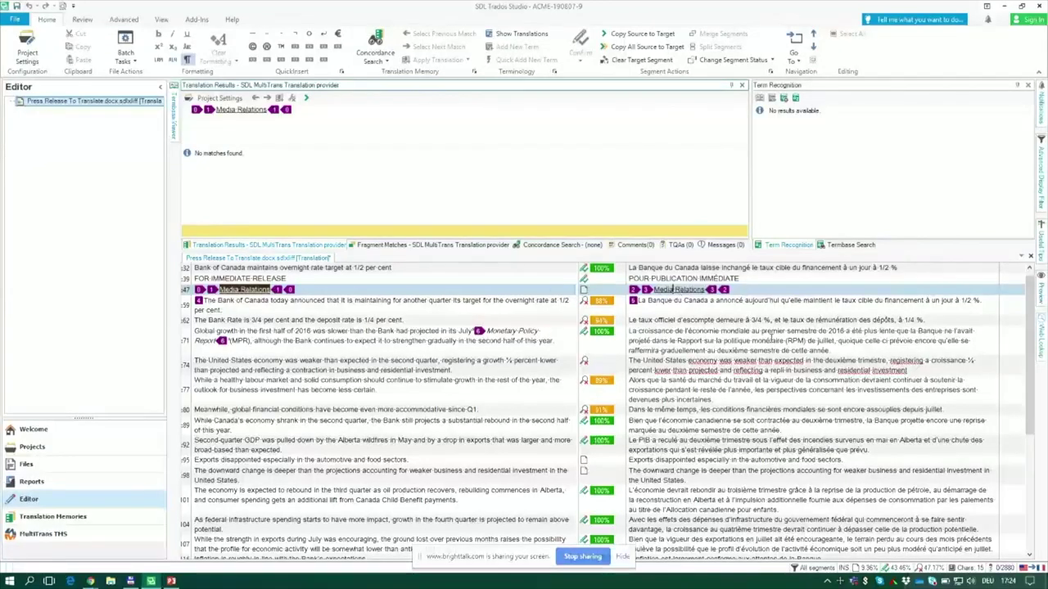
Step: Overwrite segment 47's target with the pasted text, capitalised to 'Relations avec les médias'
{"action": "key", "text": "ctrl+a"}
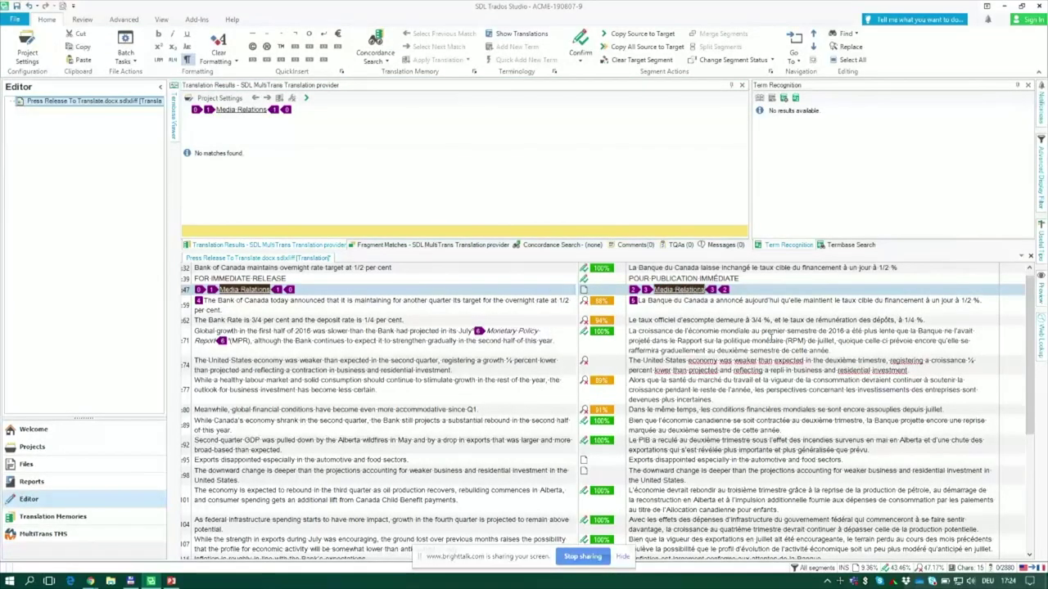
{"action": "key", "text": "ctrl+v"}
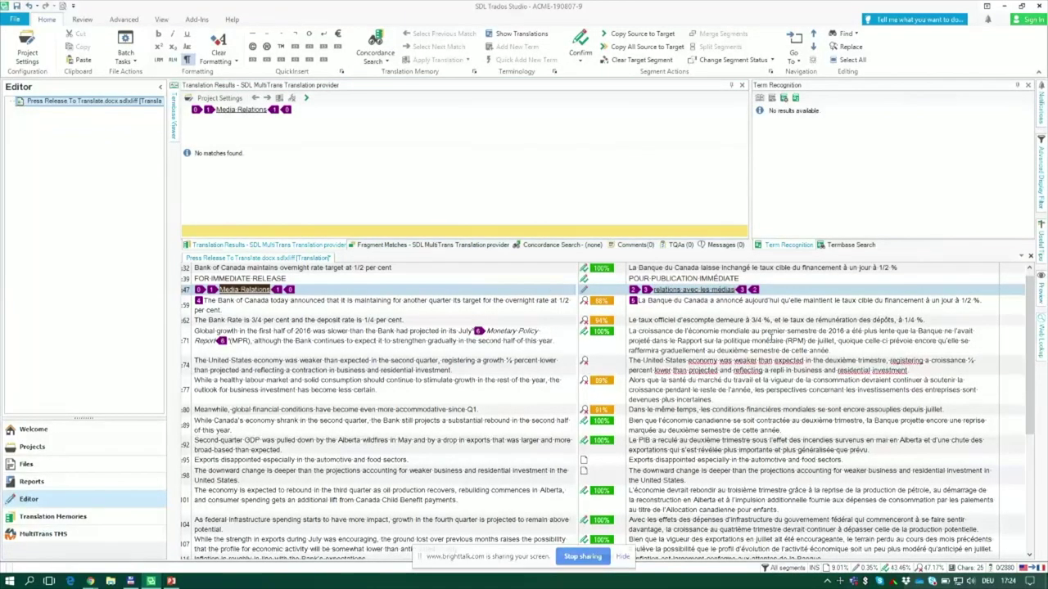
{"action": "key", "text": "BackSpace"}
{"action": "type", "text": "R"}
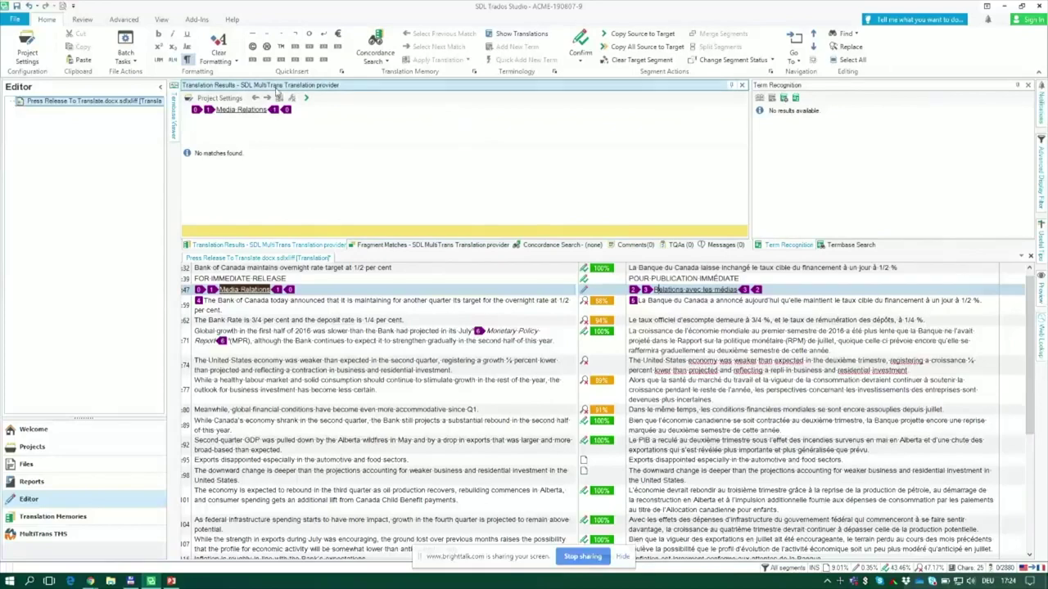
{"action": "left_click", "coordinate": [221, 100]}
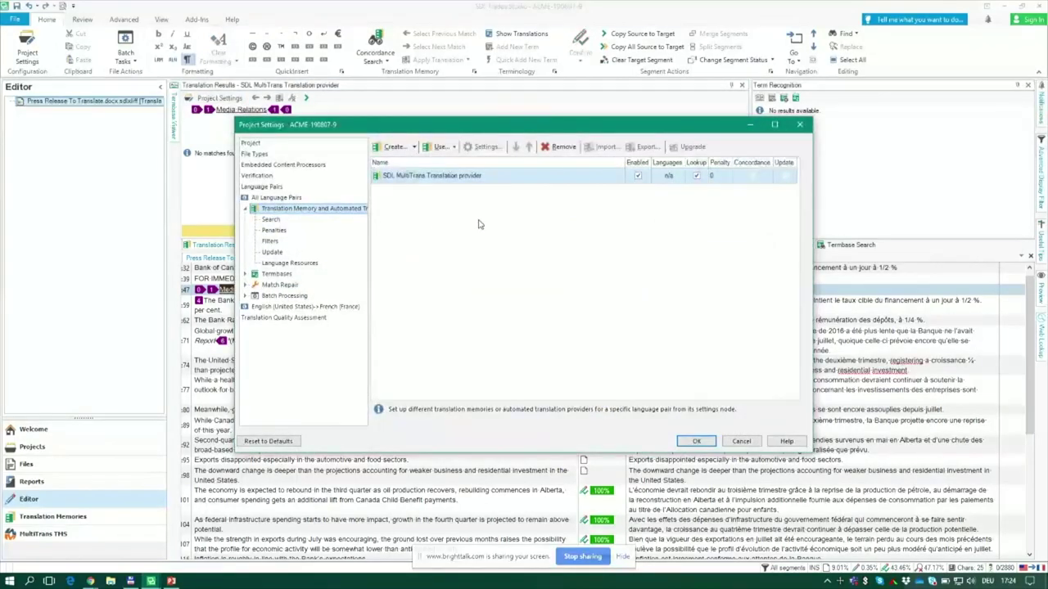
{"action": "left_click", "coordinate": [440, 147]}
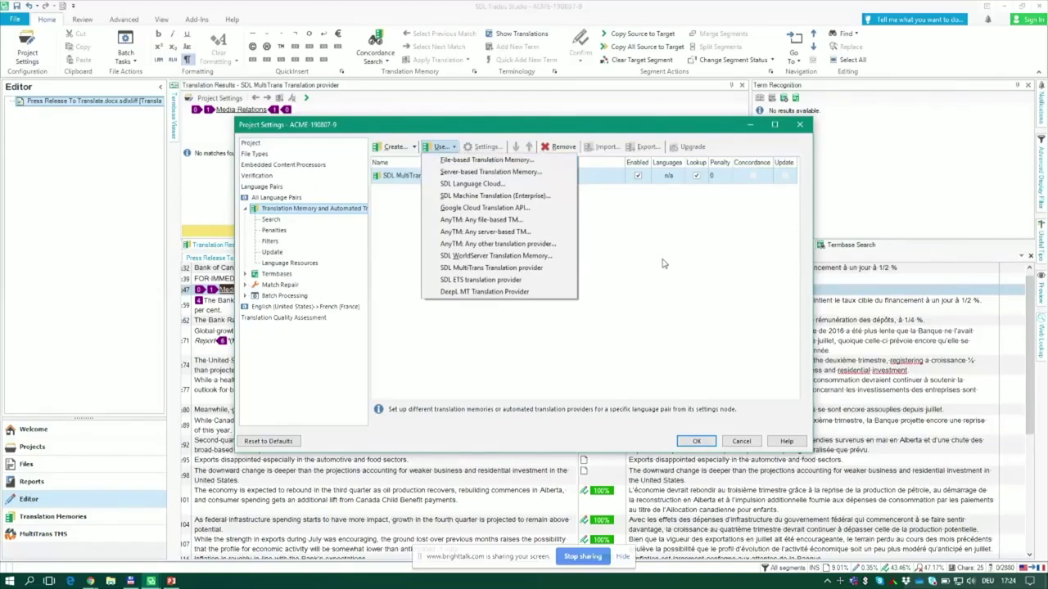
{"action": "left_click", "coordinate": [741, 442]}
{"action": "left_click", "coordinate": [741, 441]}
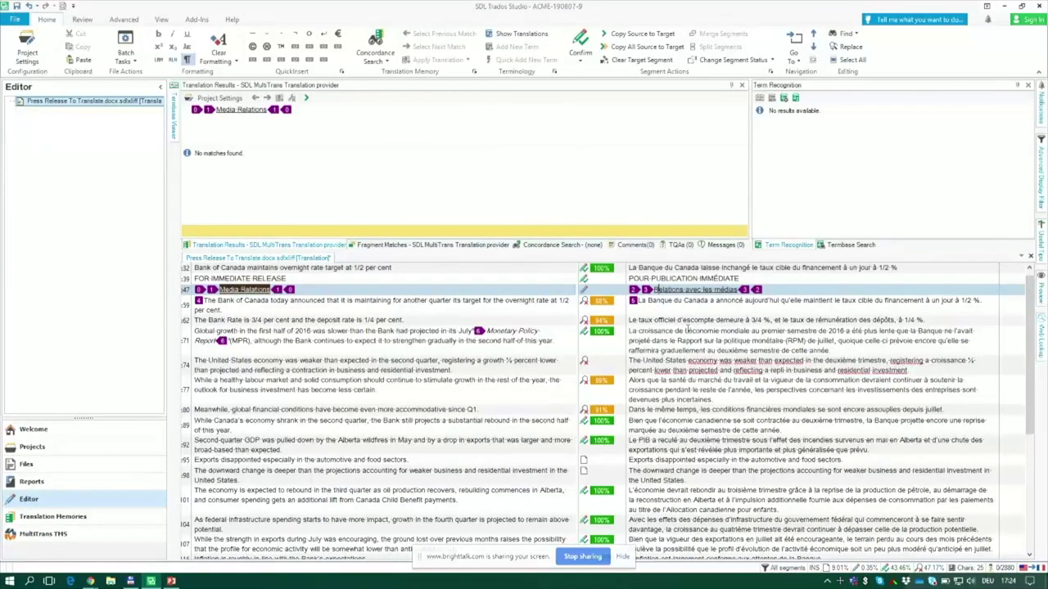
{"action": "left_click", "coordinate": [657, 300]}
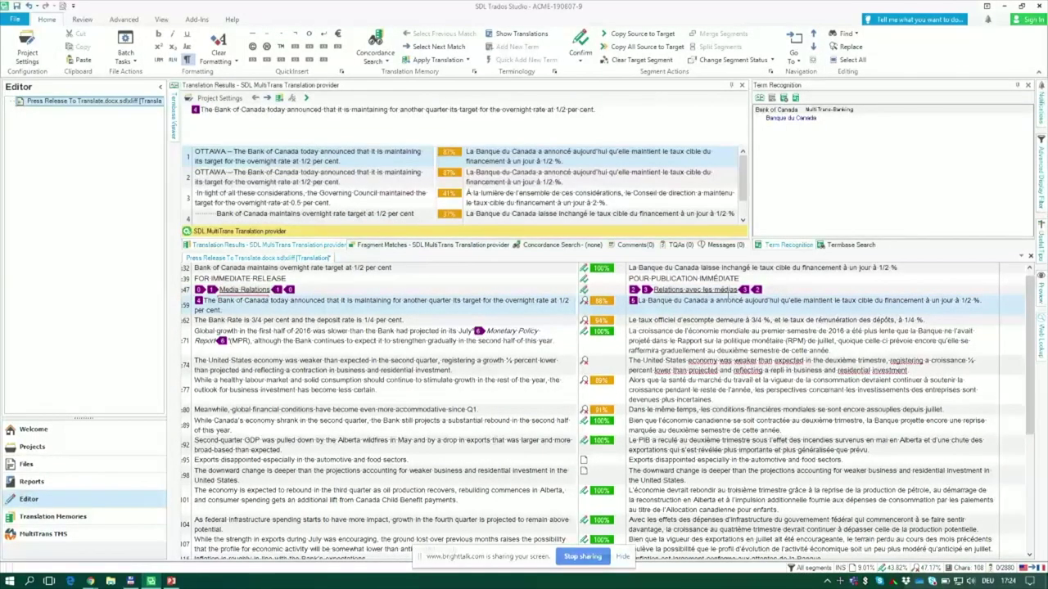
{"action": "left_click", "coordinate": [723, 292]}
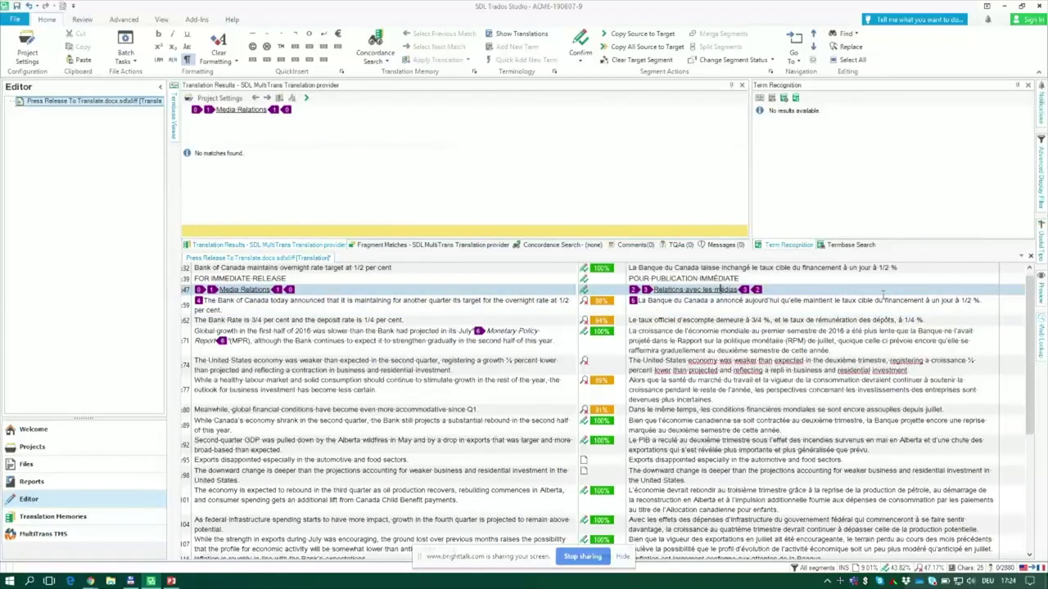
{"action": "left_click", "coordinate": [1031, 258]}
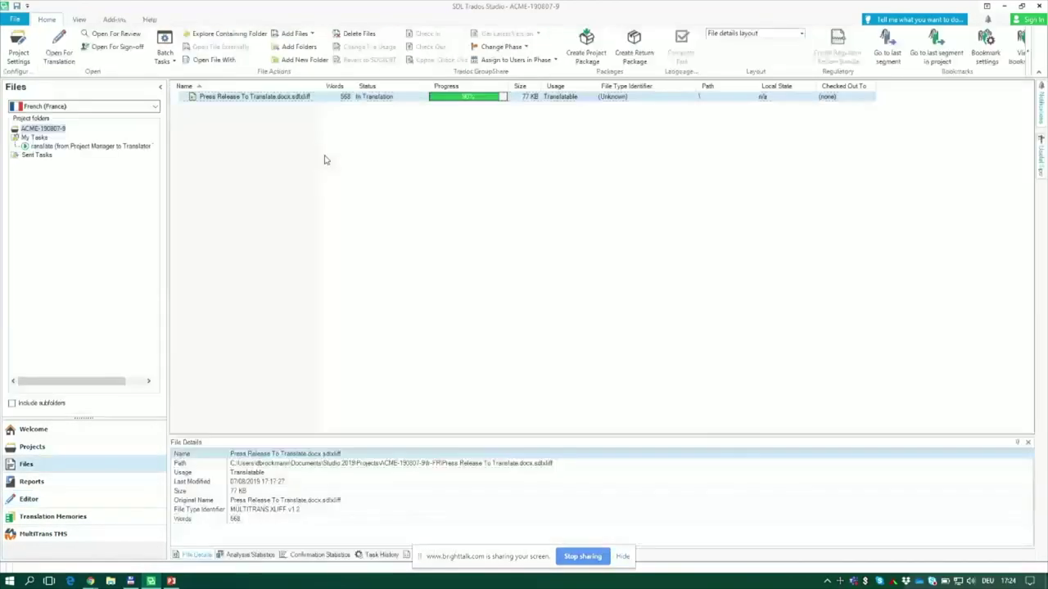
Step: Switch to the Projects view and bring up the context menu for ACME-190807-9
{"action": "left_click", "coordinate": [76, 454]}
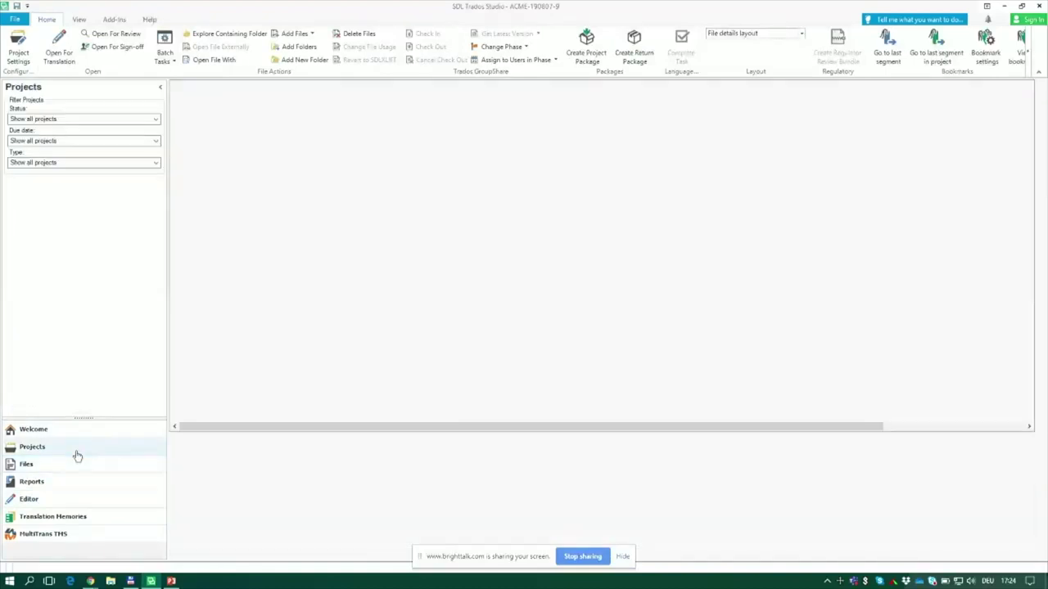
{"action": "right_click", "coordinate": [234, 105]}
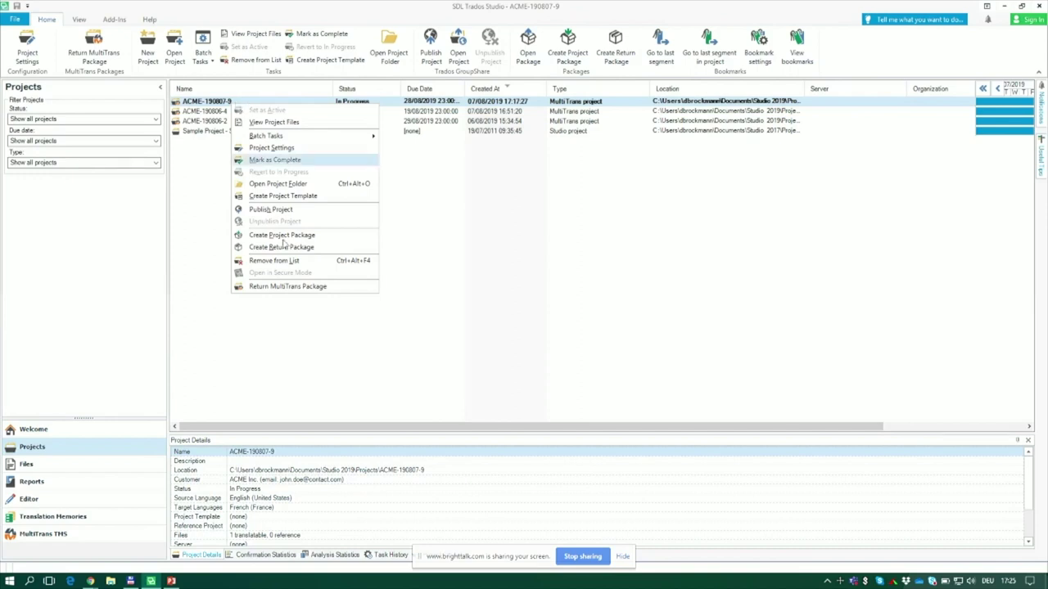
Step: Create the ACME-190807-9 return package with default file and location, then close the wizard
{"action": "left_click", "coordinate": [288, 287]}
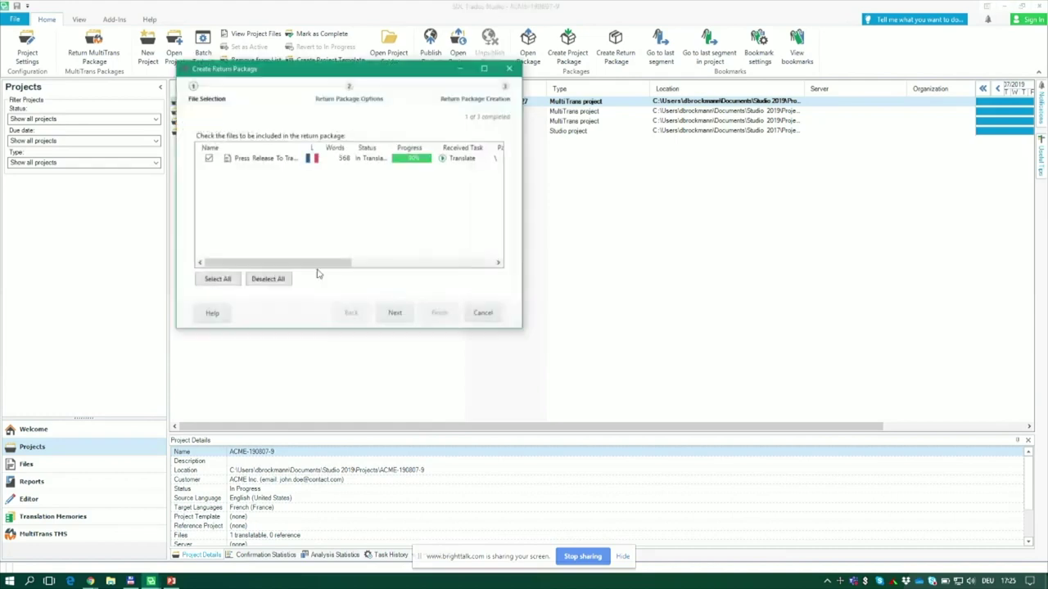
{"action": "left_click", "coordinate": [396, 320]}
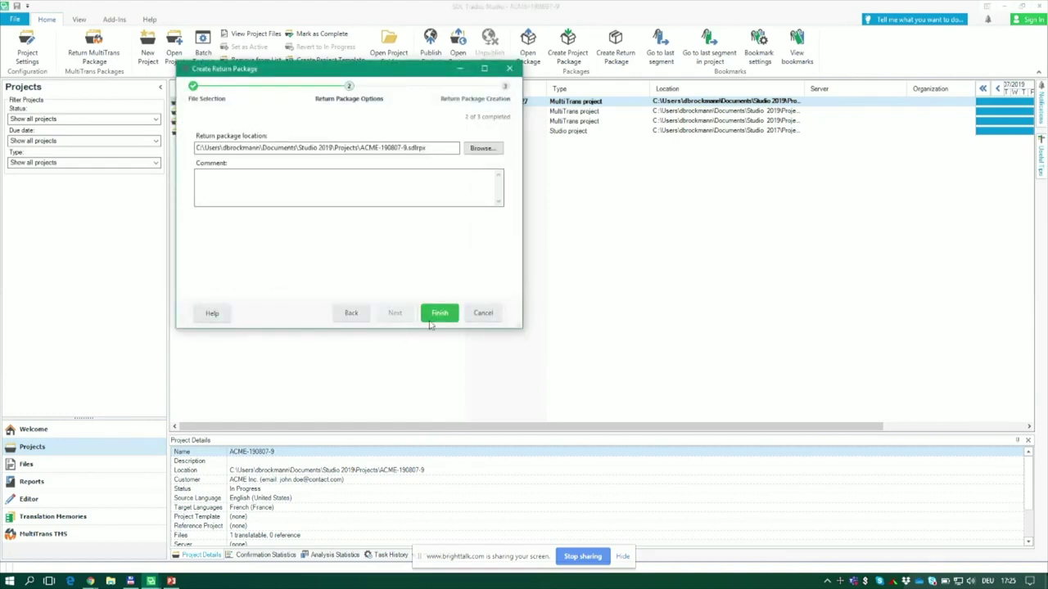
{"action": "left_click", "coordinate": [439, 318]}
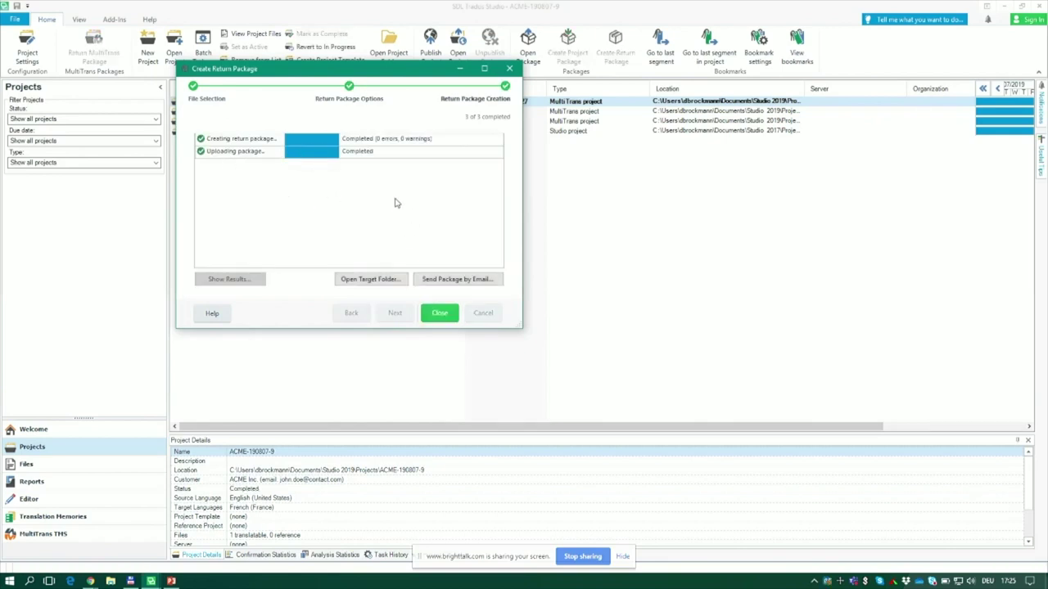
{"action": "left_click", "coordinate": [440, 313]}
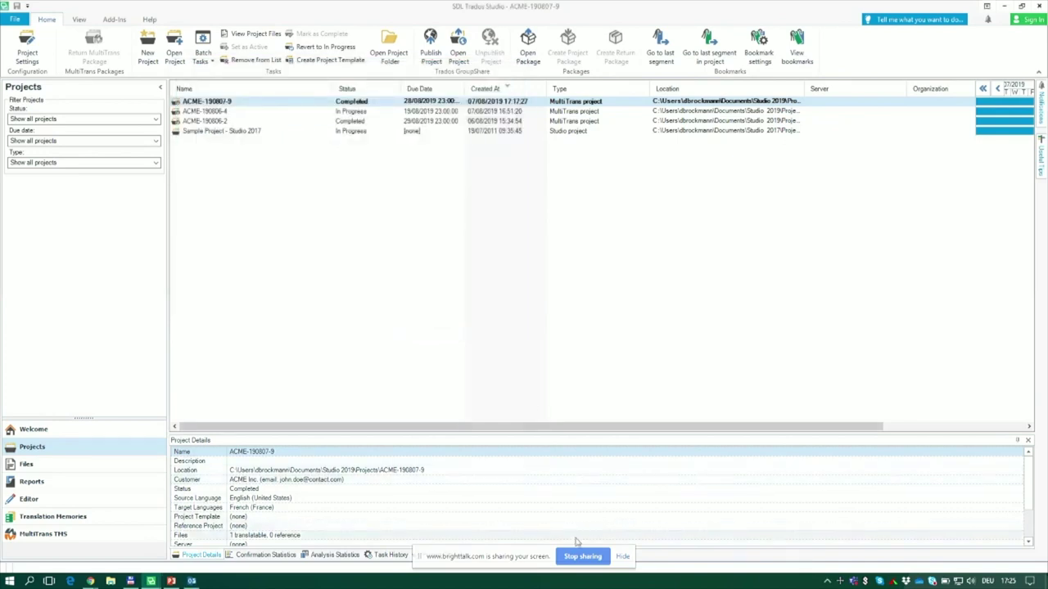
{"action": "left_click", "coordinate": [594, 559]}
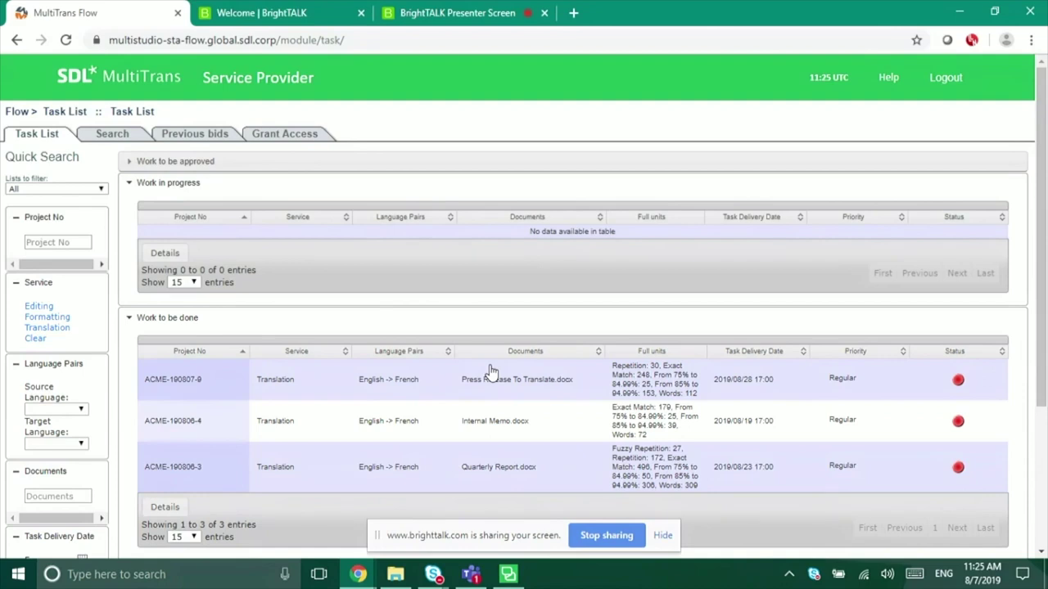
Step: Reload the Task List to confirm ACME-190807-9 is gone, leaving two tasks, then end screen sharing
{"action": "left_click", "coordinate": [65, 41]}
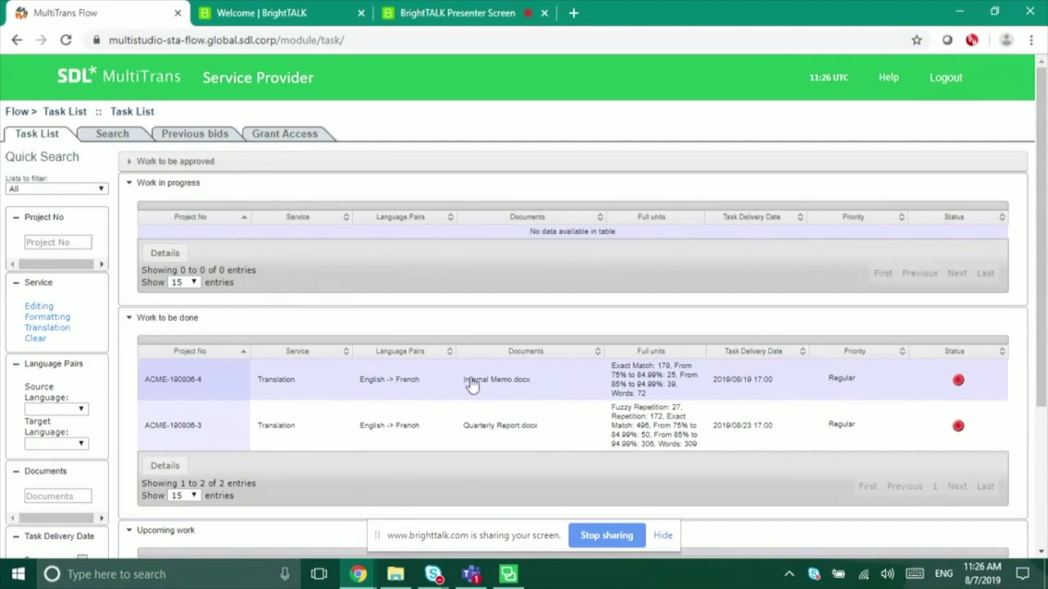
{"action": "left_click", "coordinate": [612, 545]}
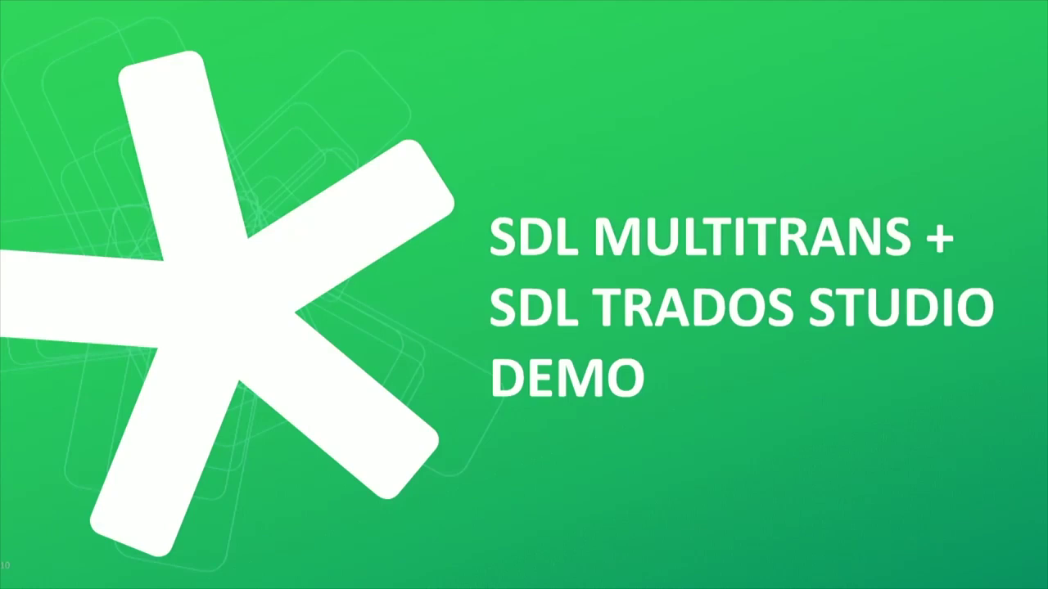